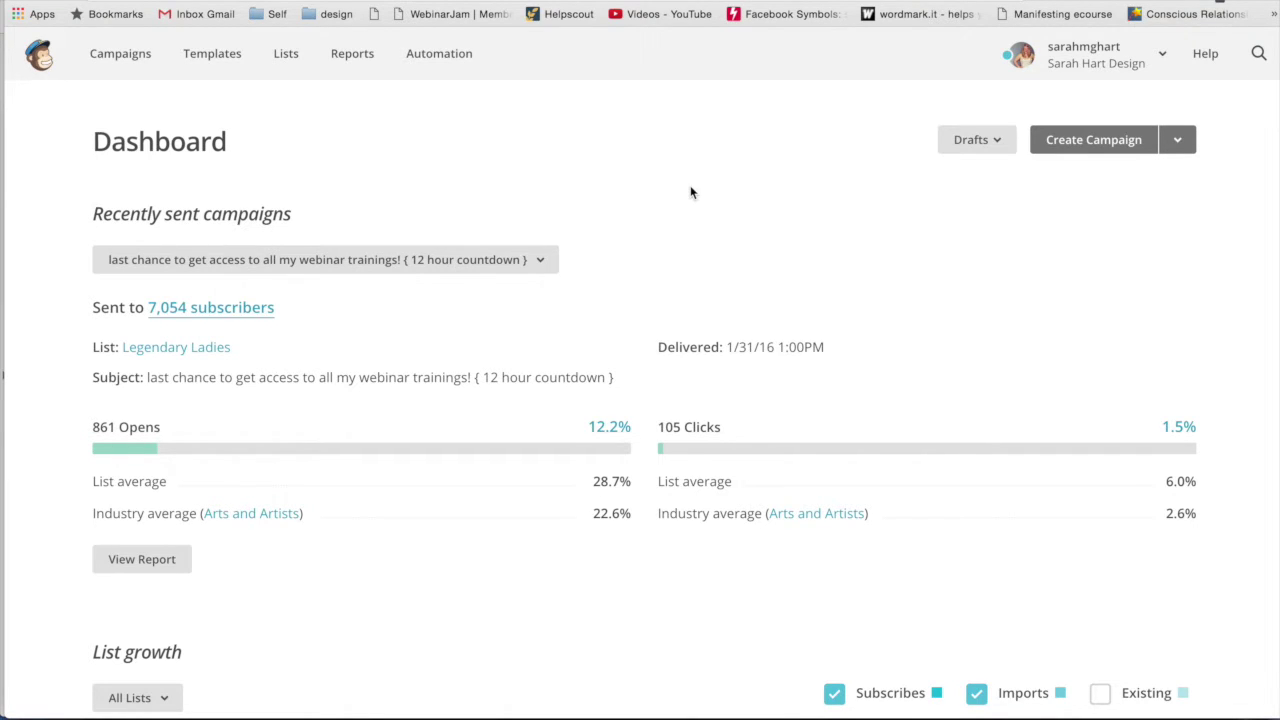
Create a new template from the Boutique theme in the eCommerce (24) theme category.
left_click(213, 53)
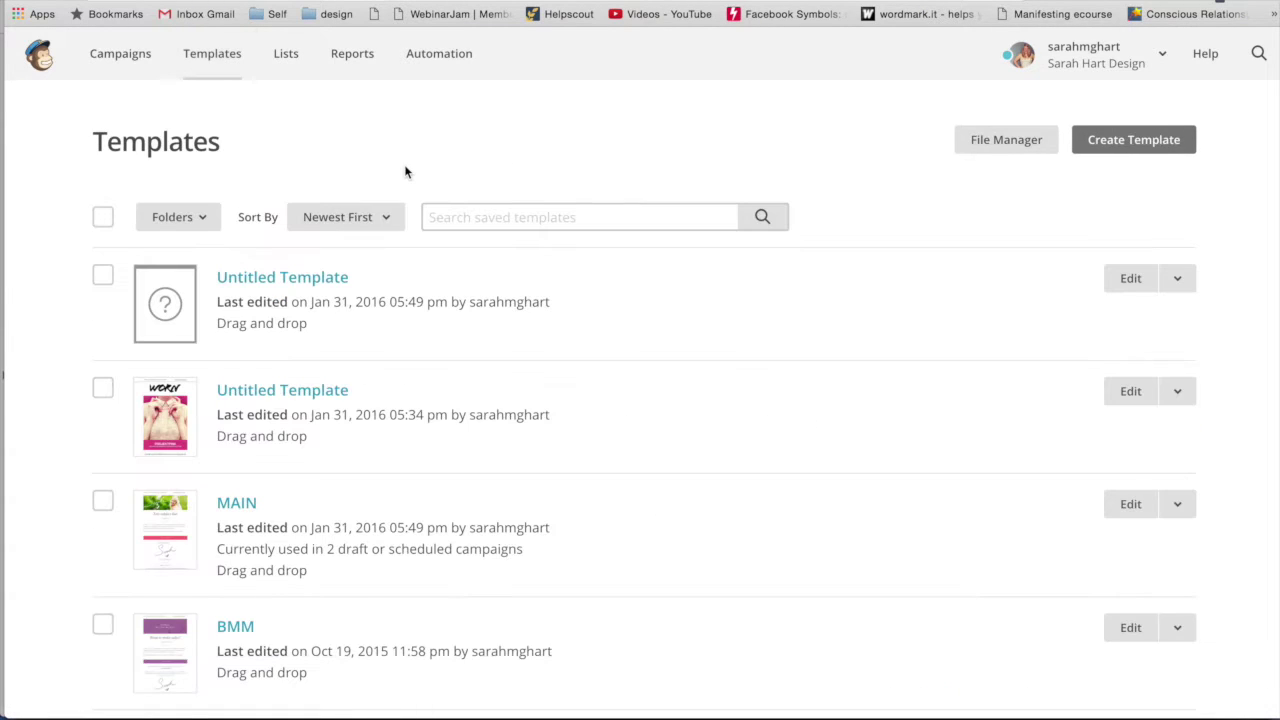
left_click(1096, 140)
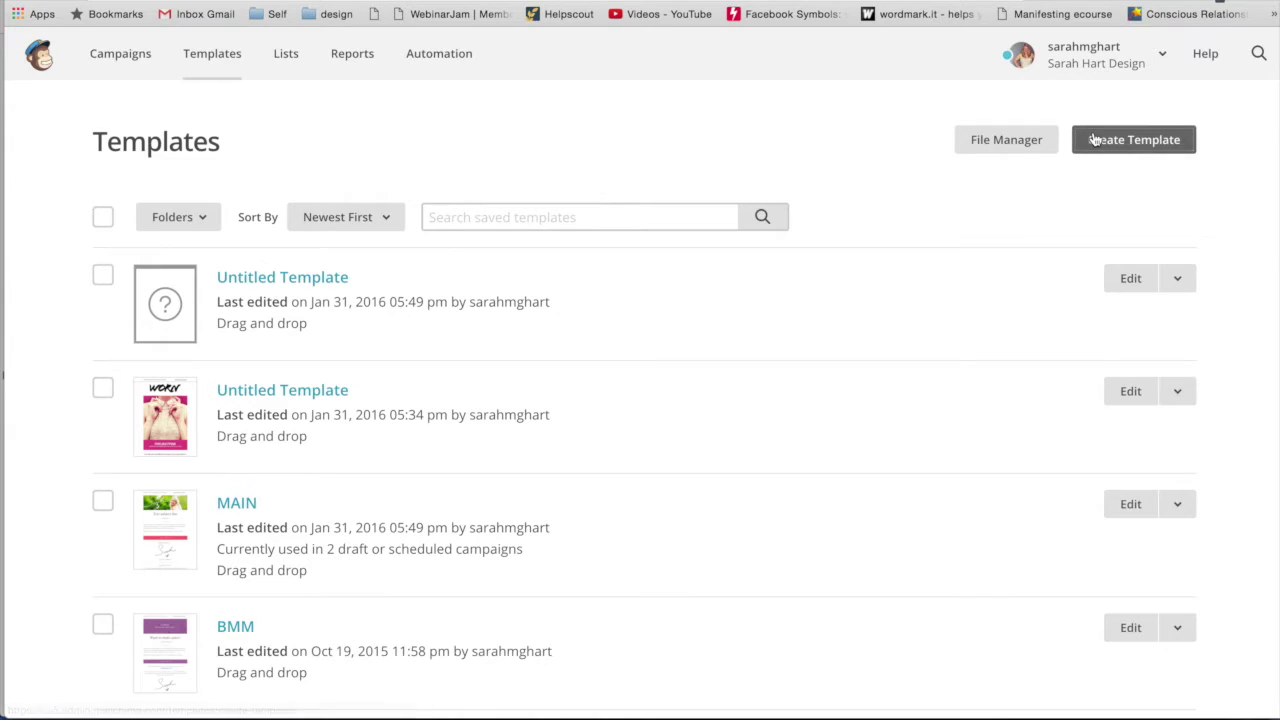
left_click(281, 250)
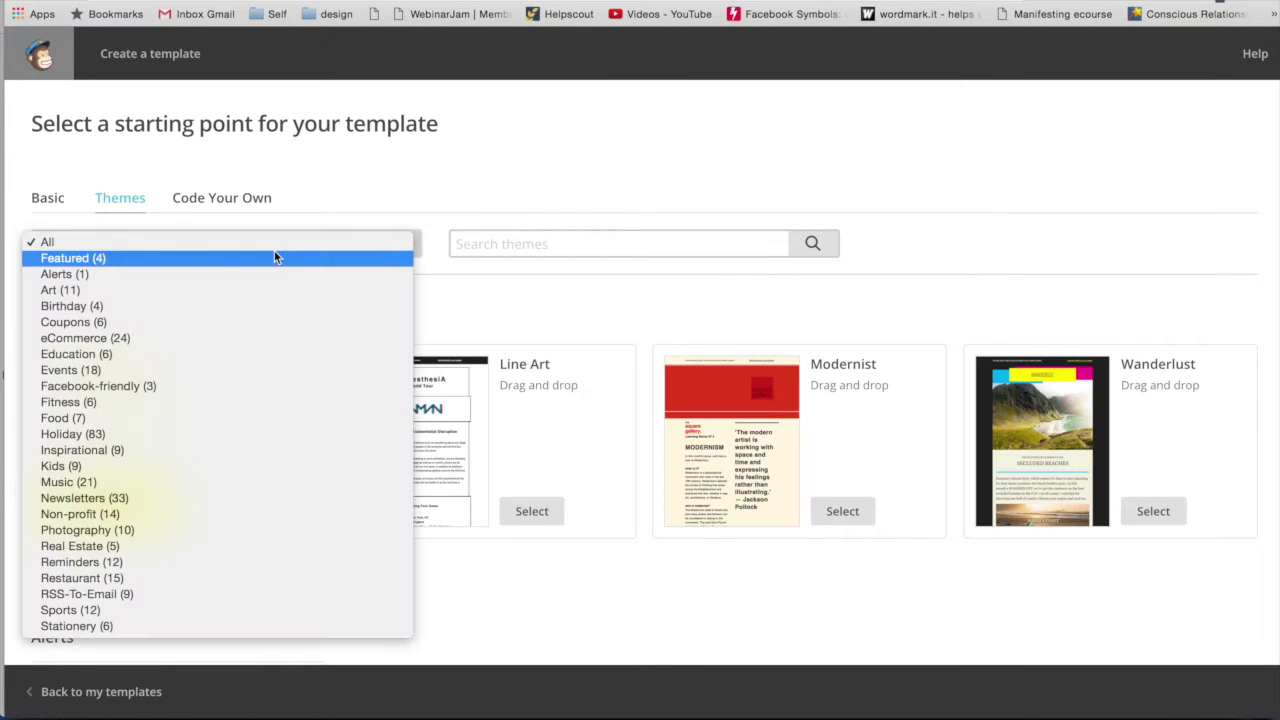
left_click(433, 186)
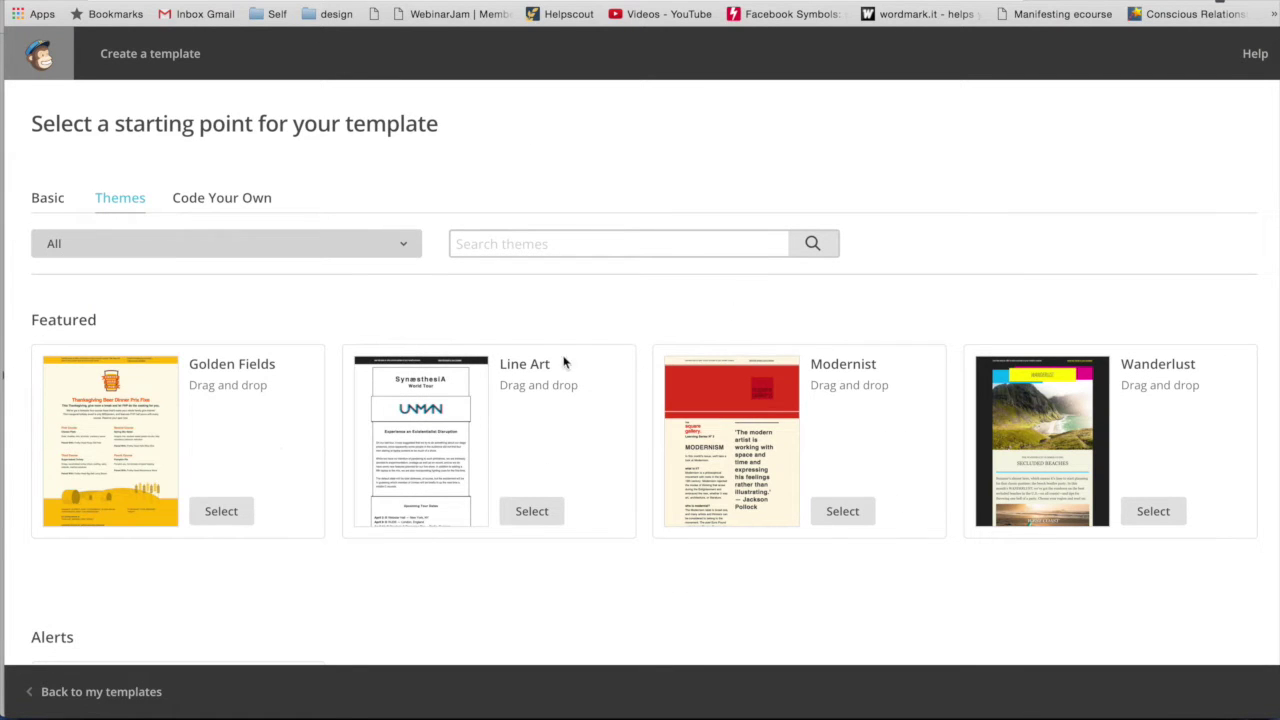
left_click(351, 247)
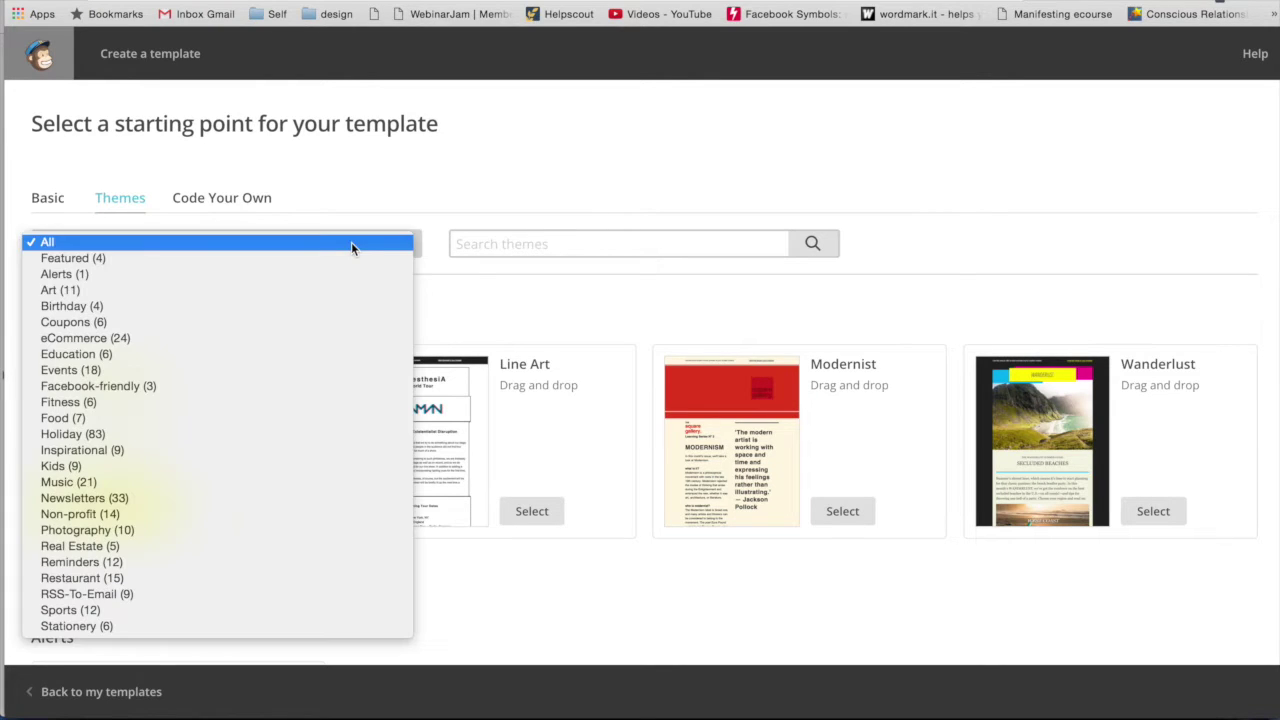
left_click(281, 337)
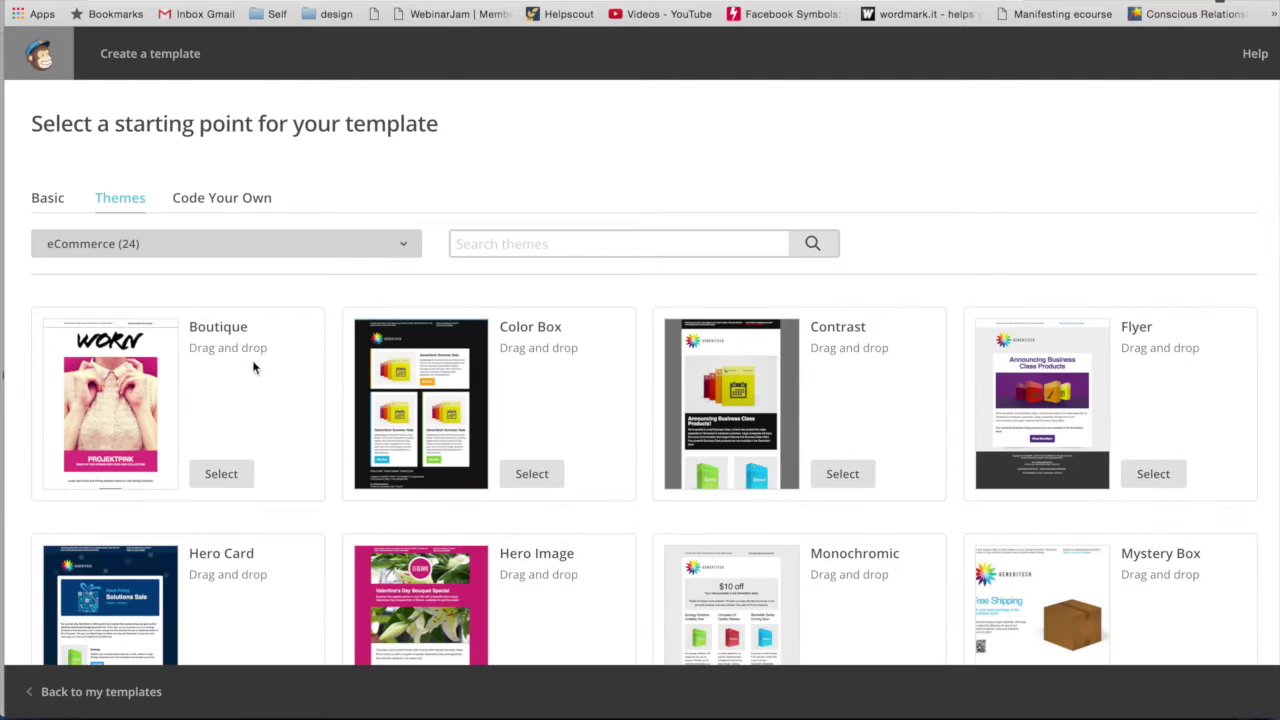
left_click(232, 480)
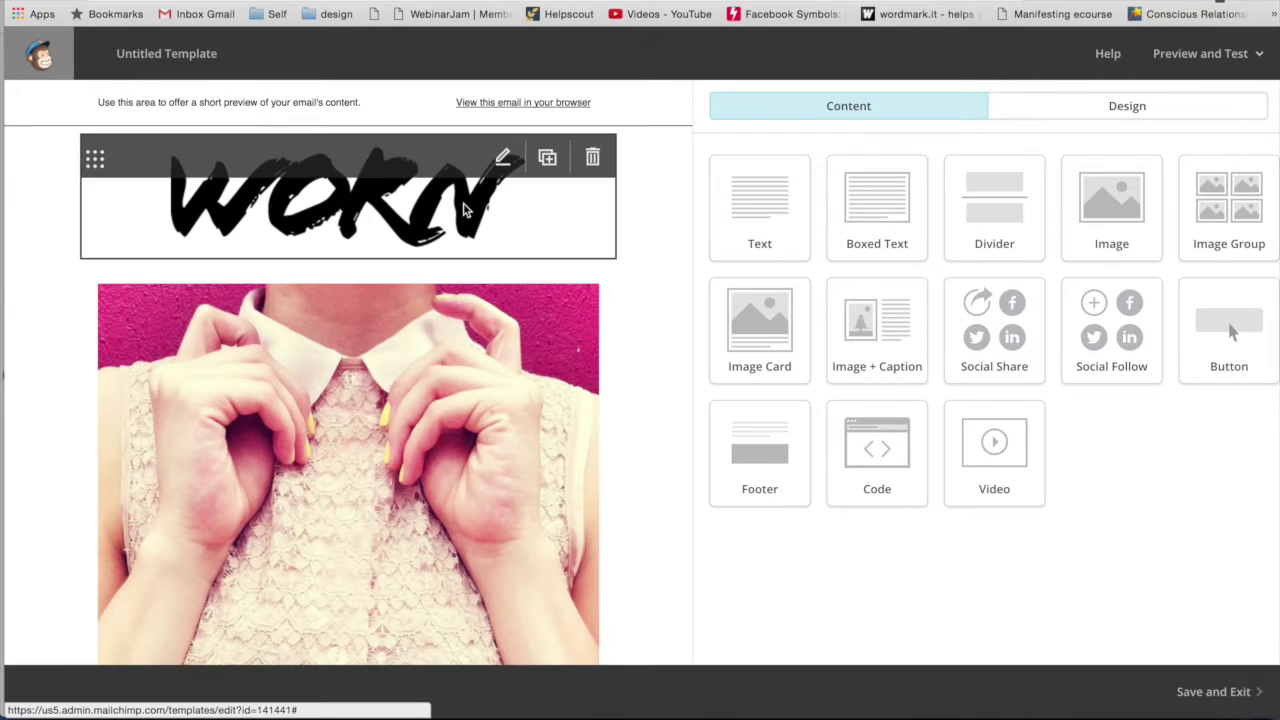
Scroll through the Boutique email preview to the footer and back, then leave the editor.
scroll(463, 210, "down", 10)
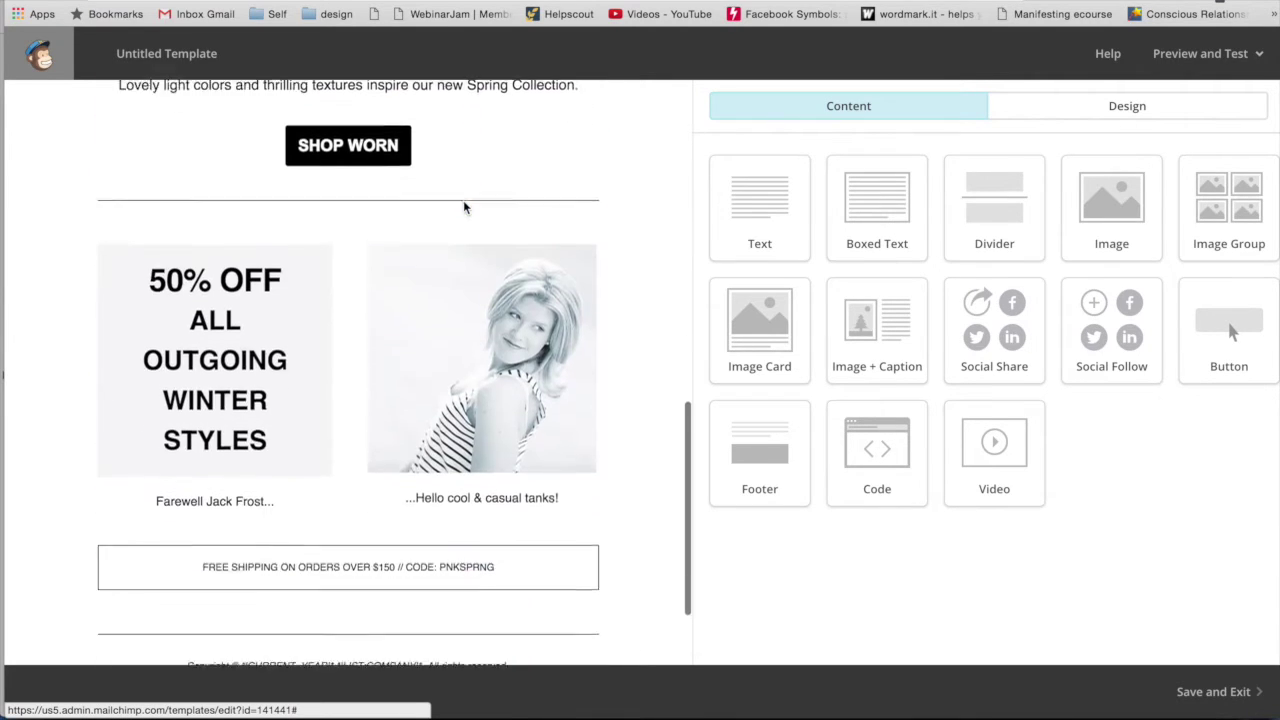
scroll(463, 207, "down", 3)
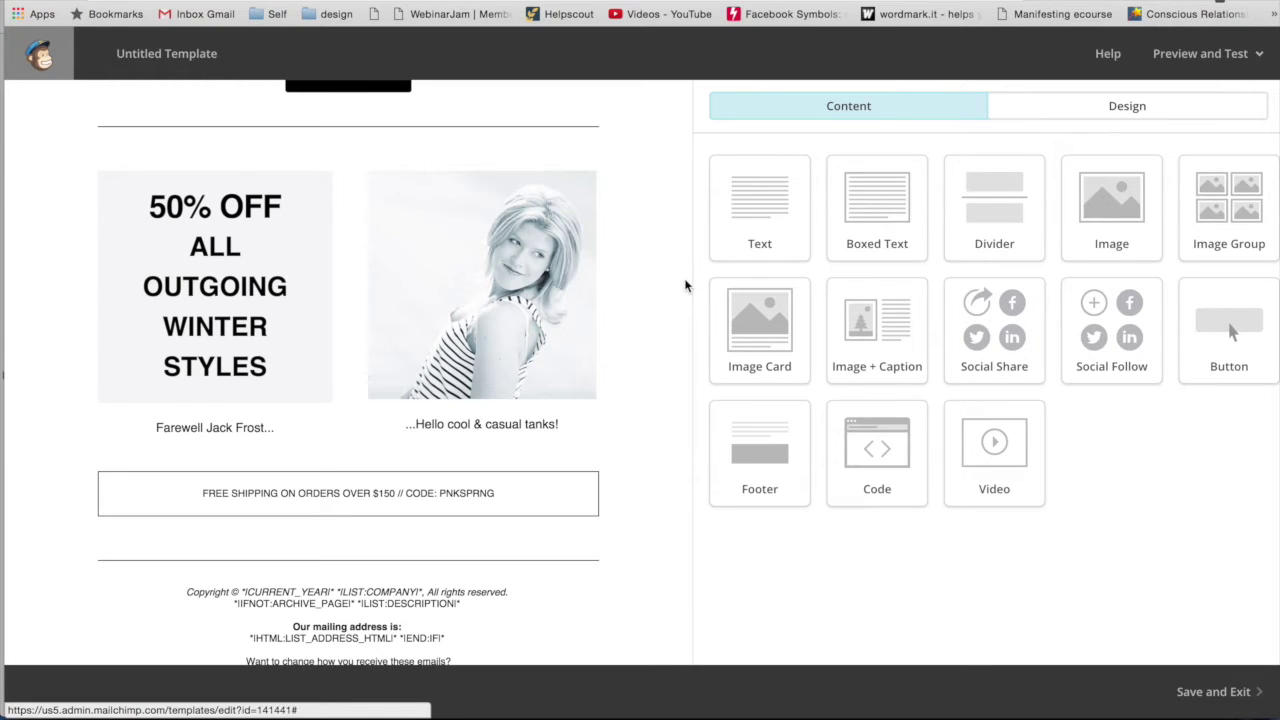
scroll(686, 286, "down", 2)
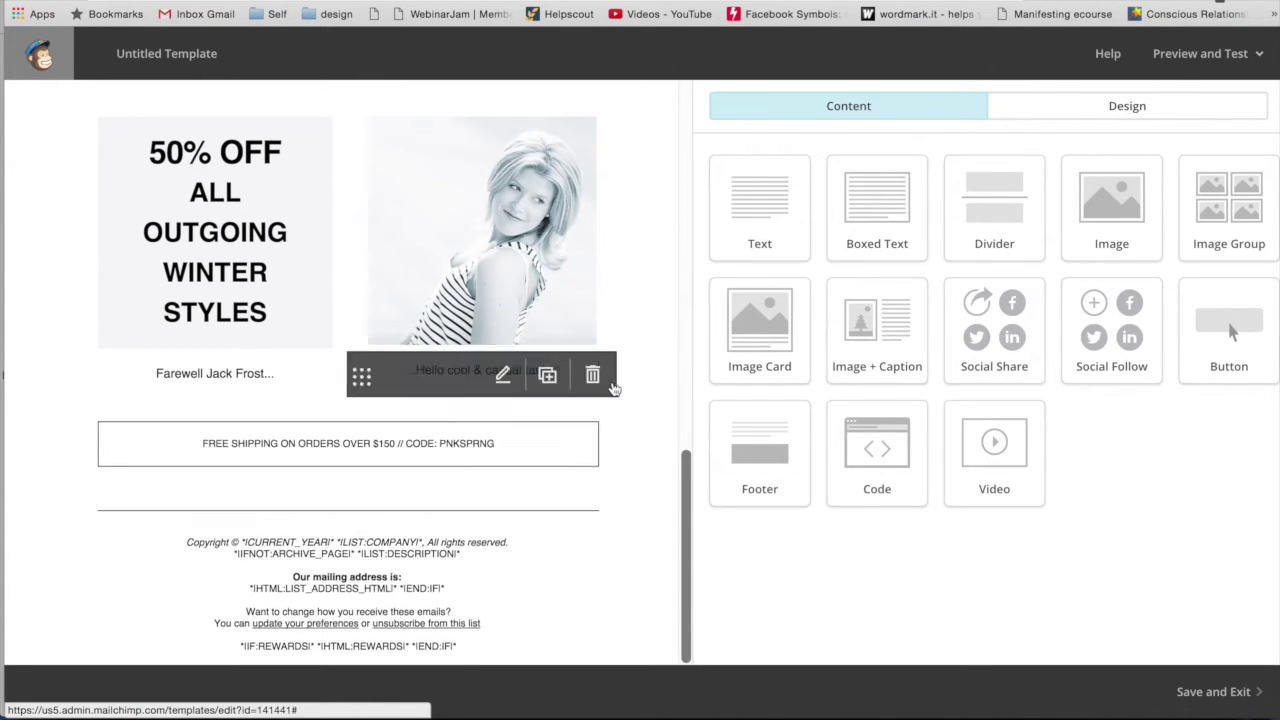
scroll(631, 331, "up", 15)
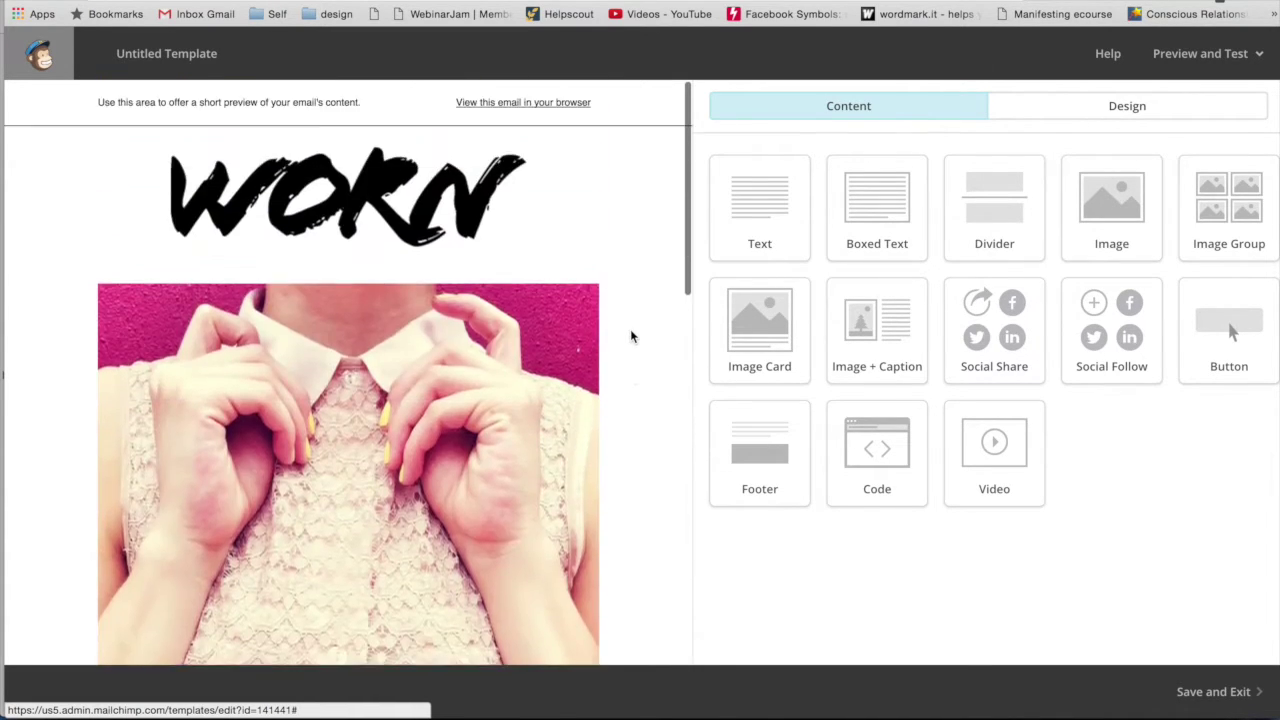
scroll(631, 336, "down", 15)
scroll(631, 336, "up", 15)
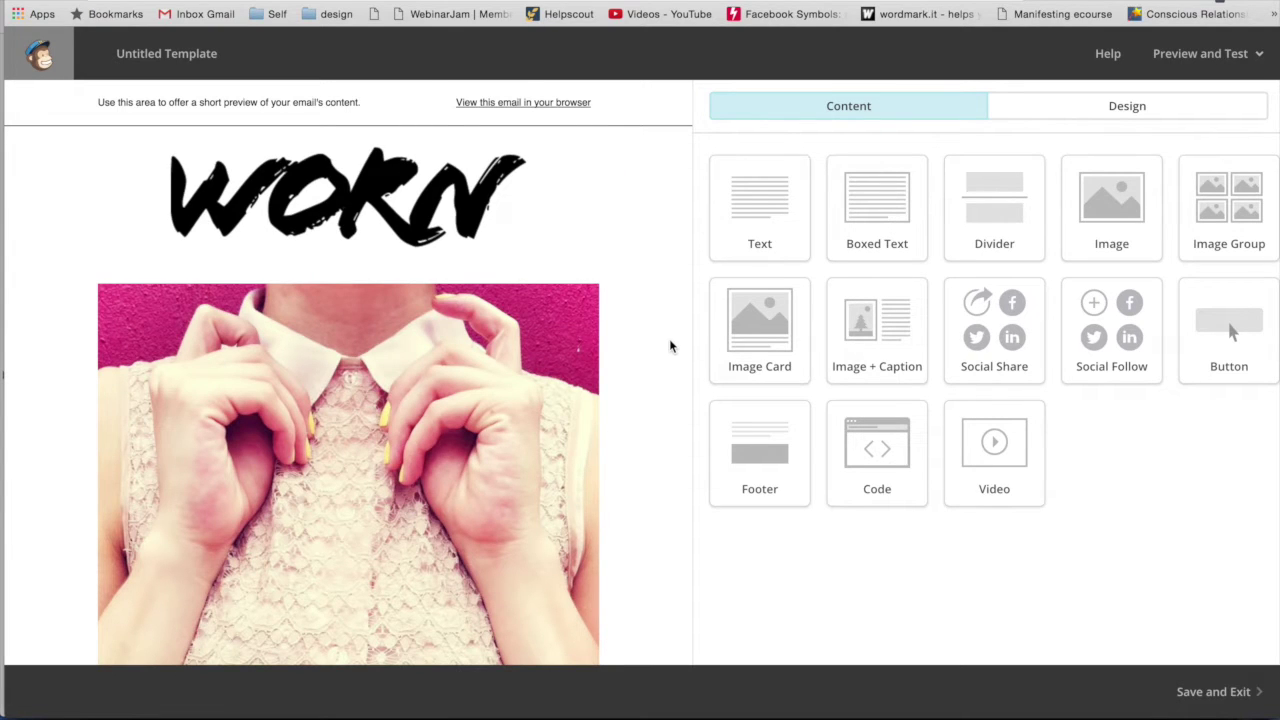
left_click(40, 53)
Discard the unsaved Boutique template and open MAIN for editing, accepting the draft-campaigns warning.
left_click(555, 461)
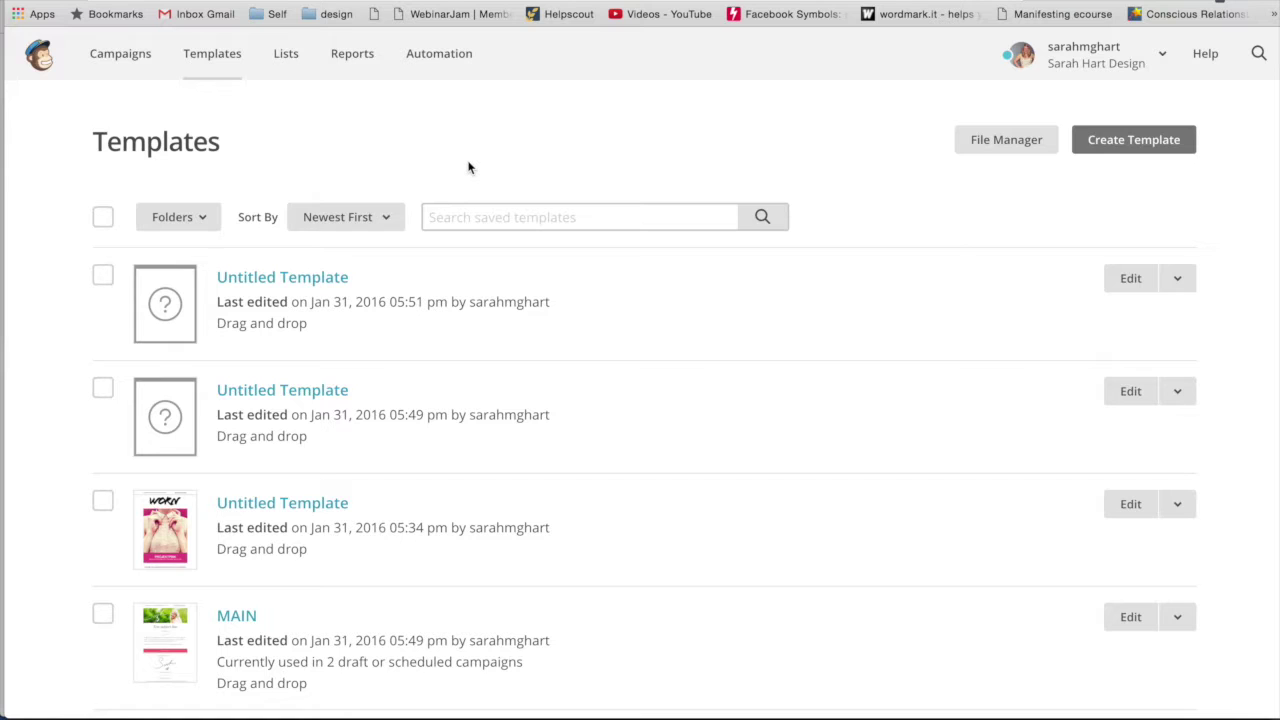
scroll(468, 168, "down", 3)
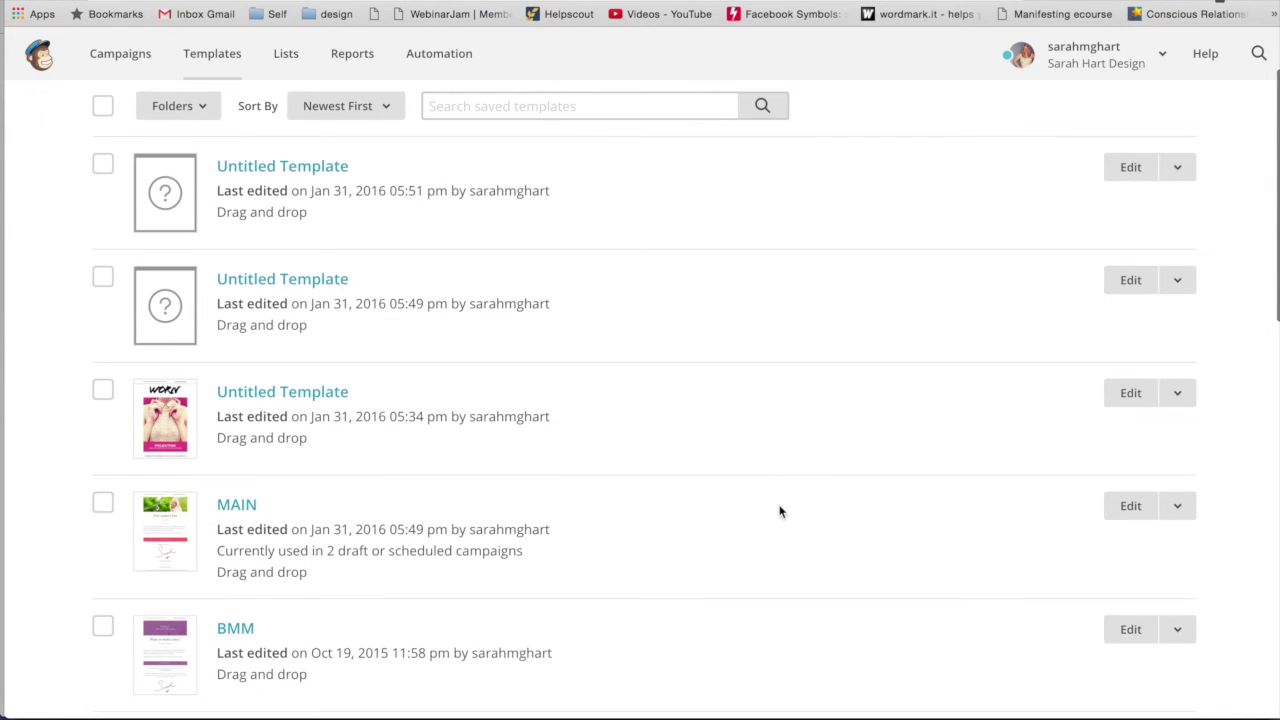
scroll(780, 510, "down", 1)
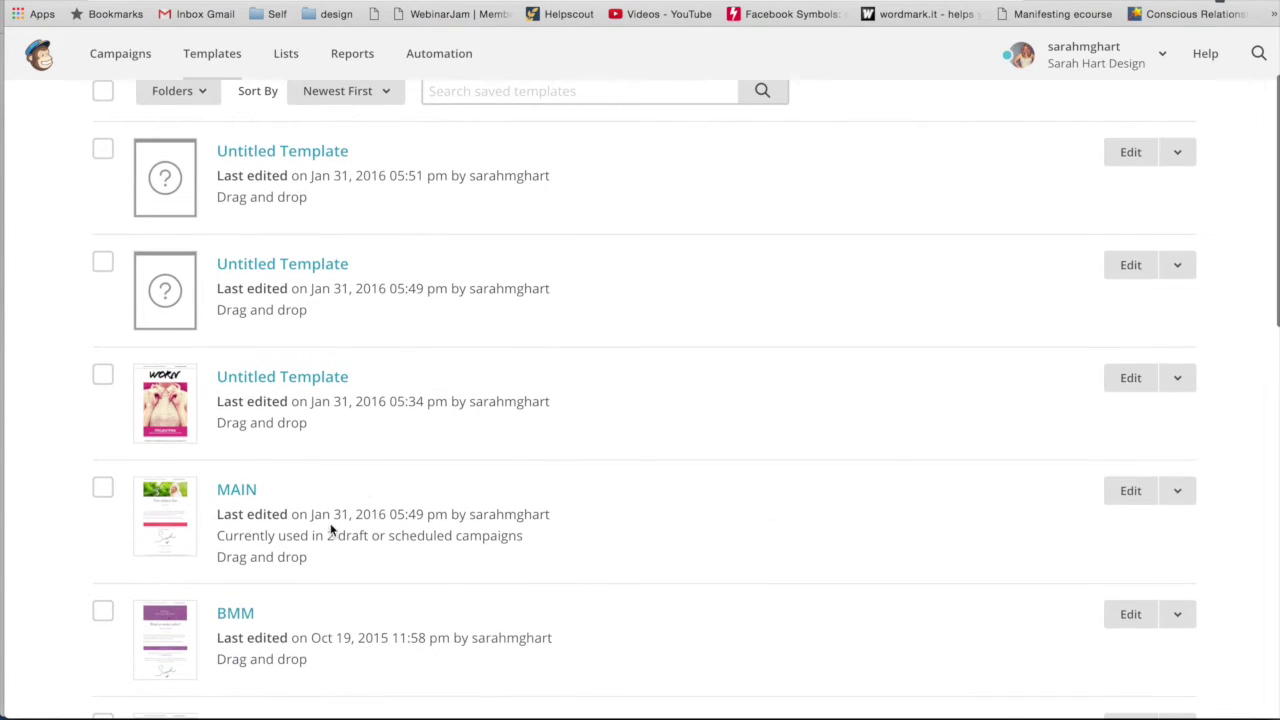
left_click(1151, 488)
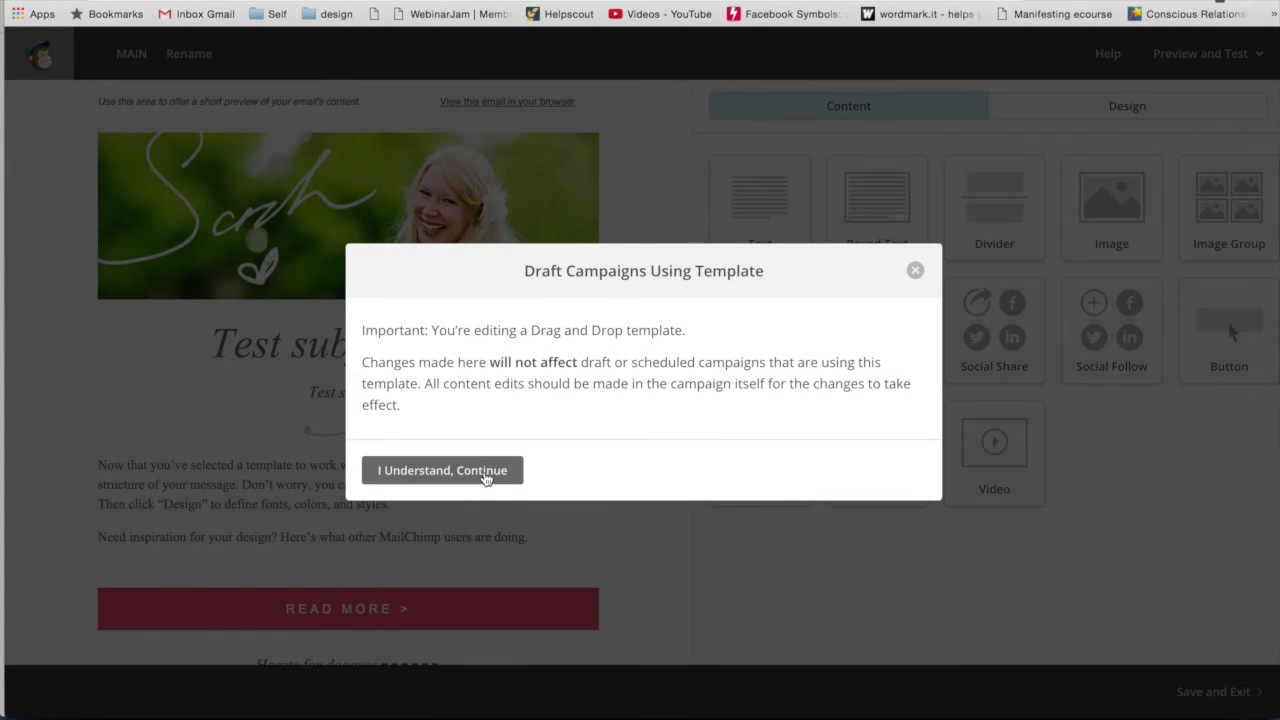
left_click(486, 472)
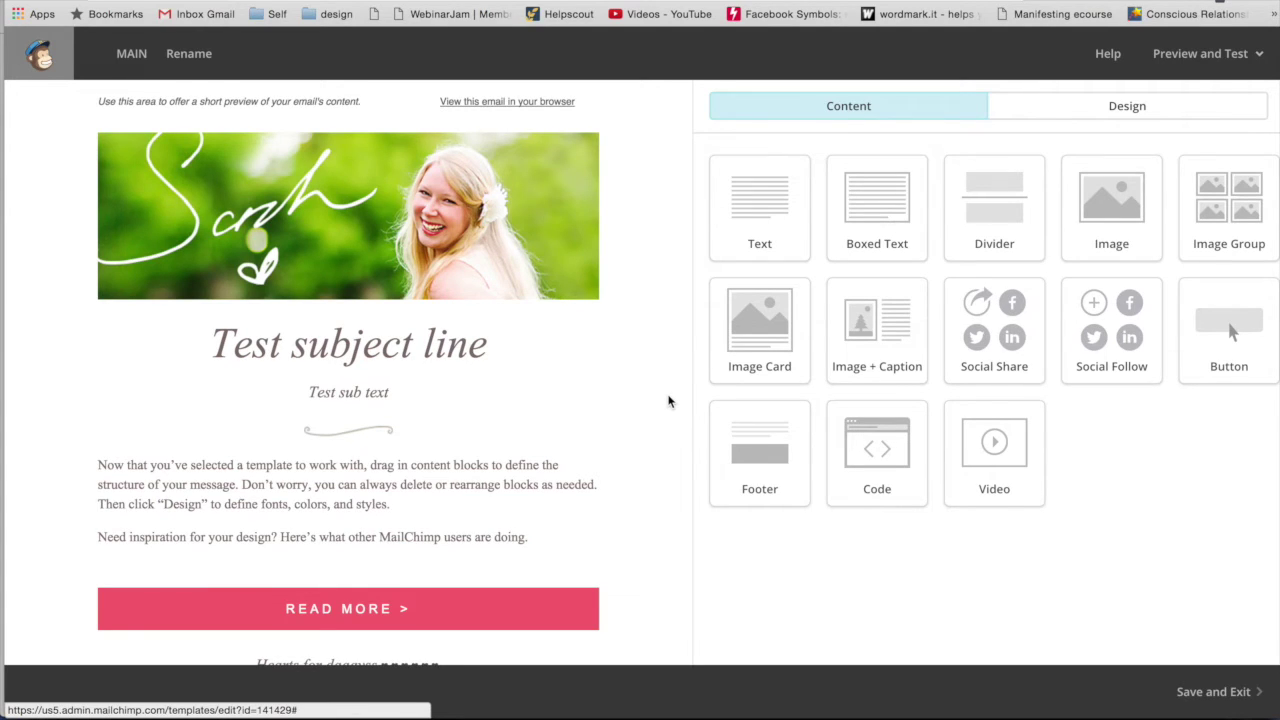
mouse_move(544, 277)
scroll(343, 330, "down", 1)
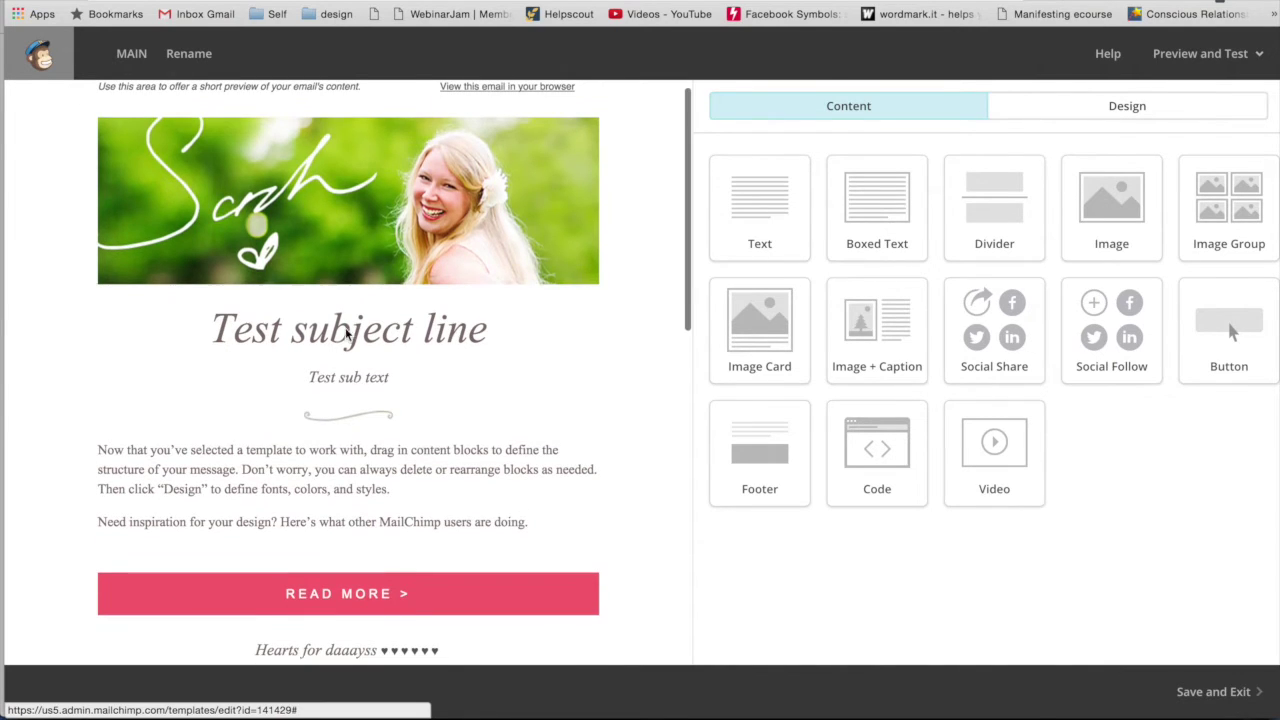
Inspect the heading and READ MORE button blocks, then drag a new Button block into the email.
left_click(381, 414)
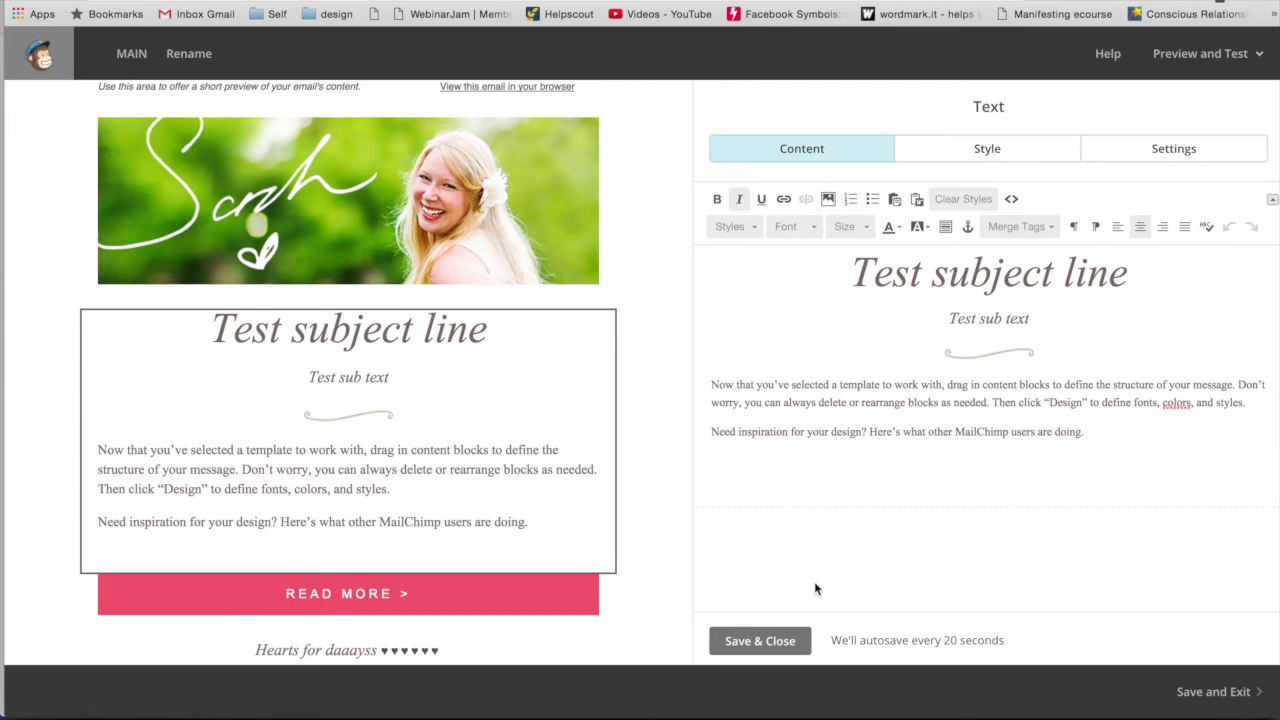
left_click(388, 604)
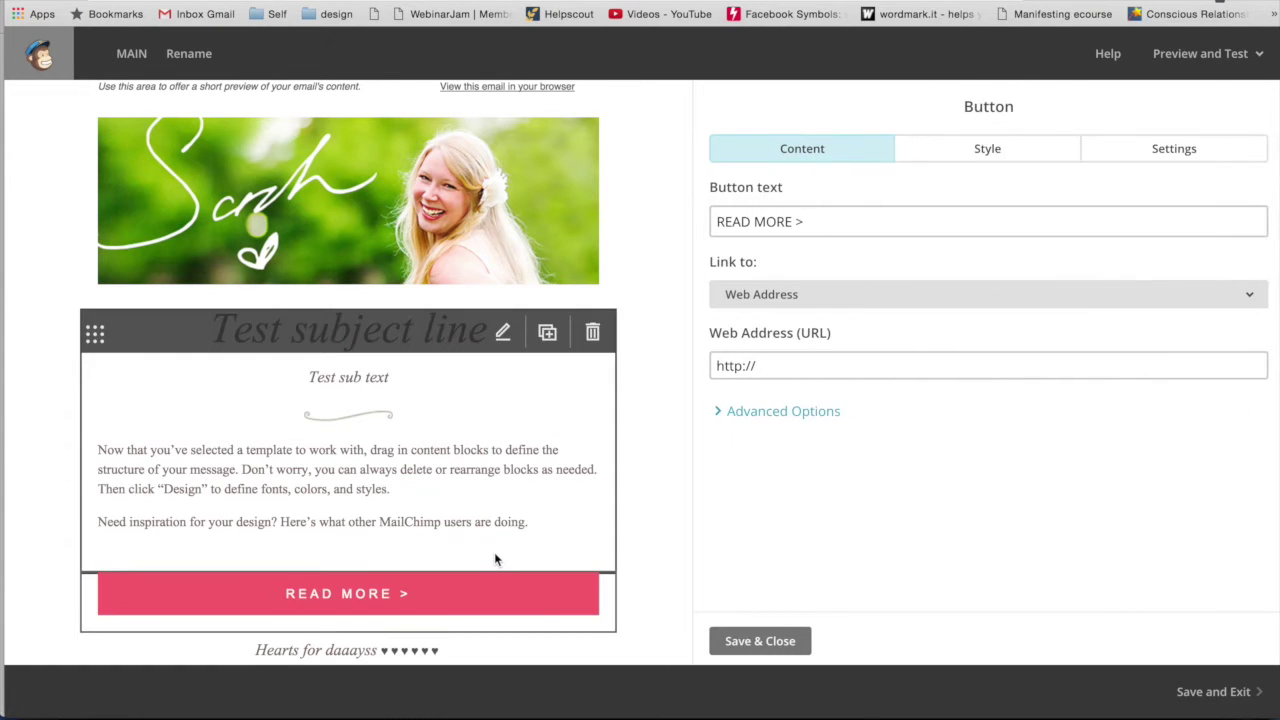
left_click(770, 636)
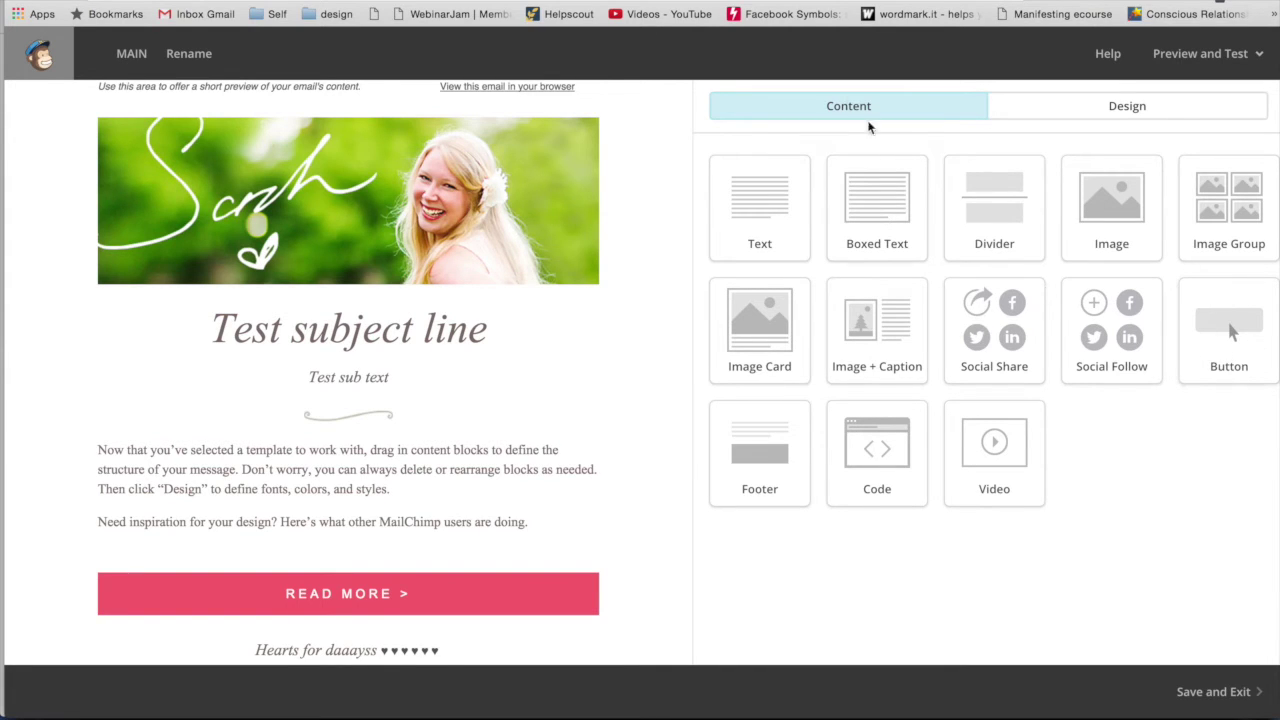
left_click_drag(1232, 338, 665, 362)
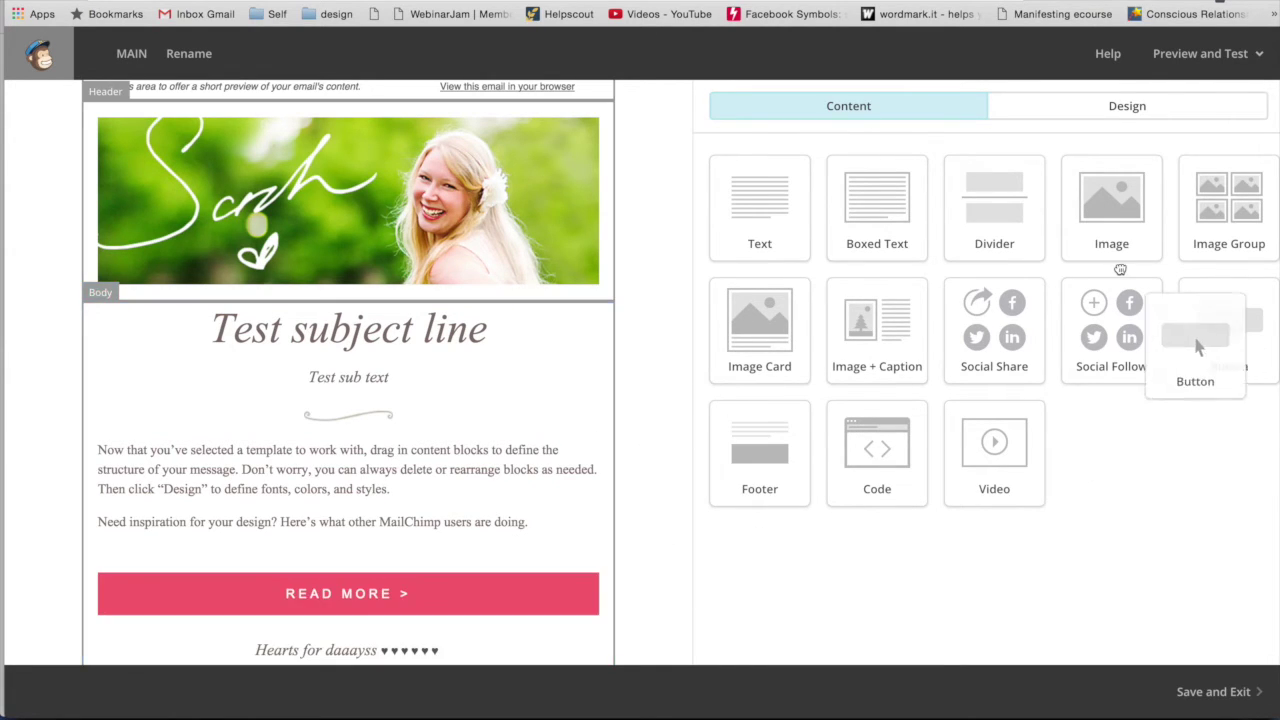
Confirm the READ MORE button's #f15a68 background with white text and save it.
scroll(328, 572, "down", 2)
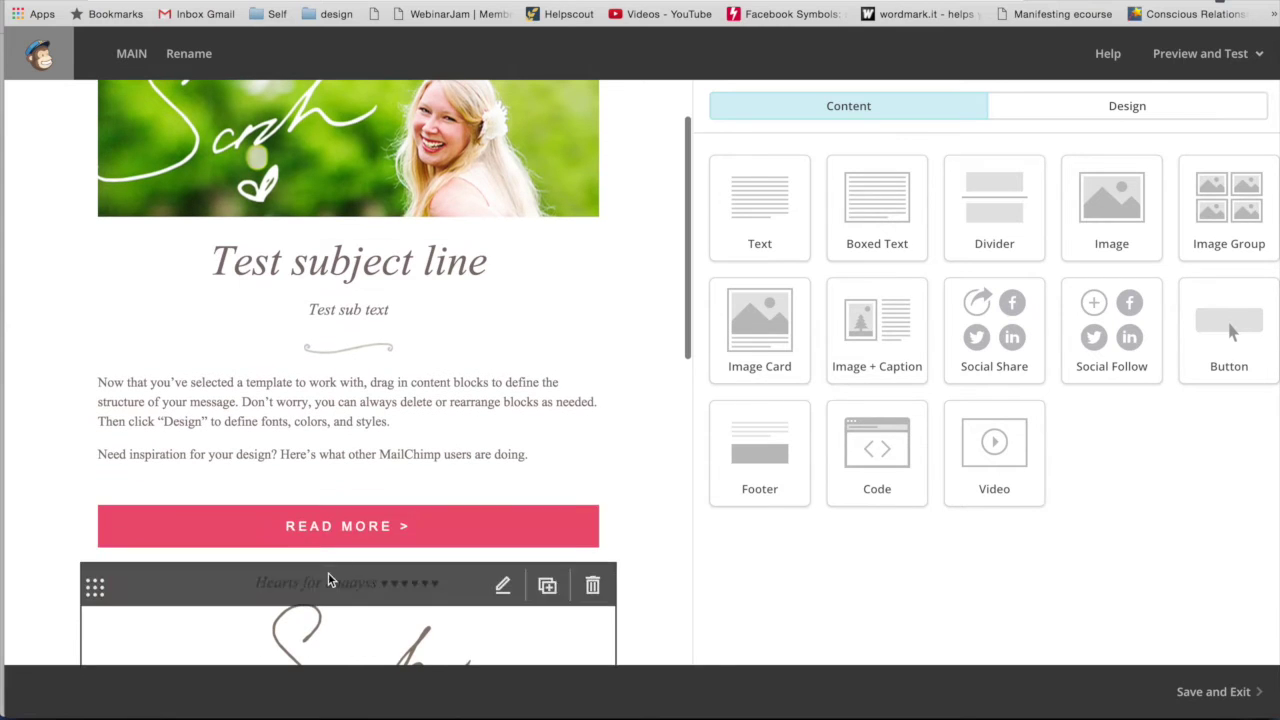
left_click(380, 528)
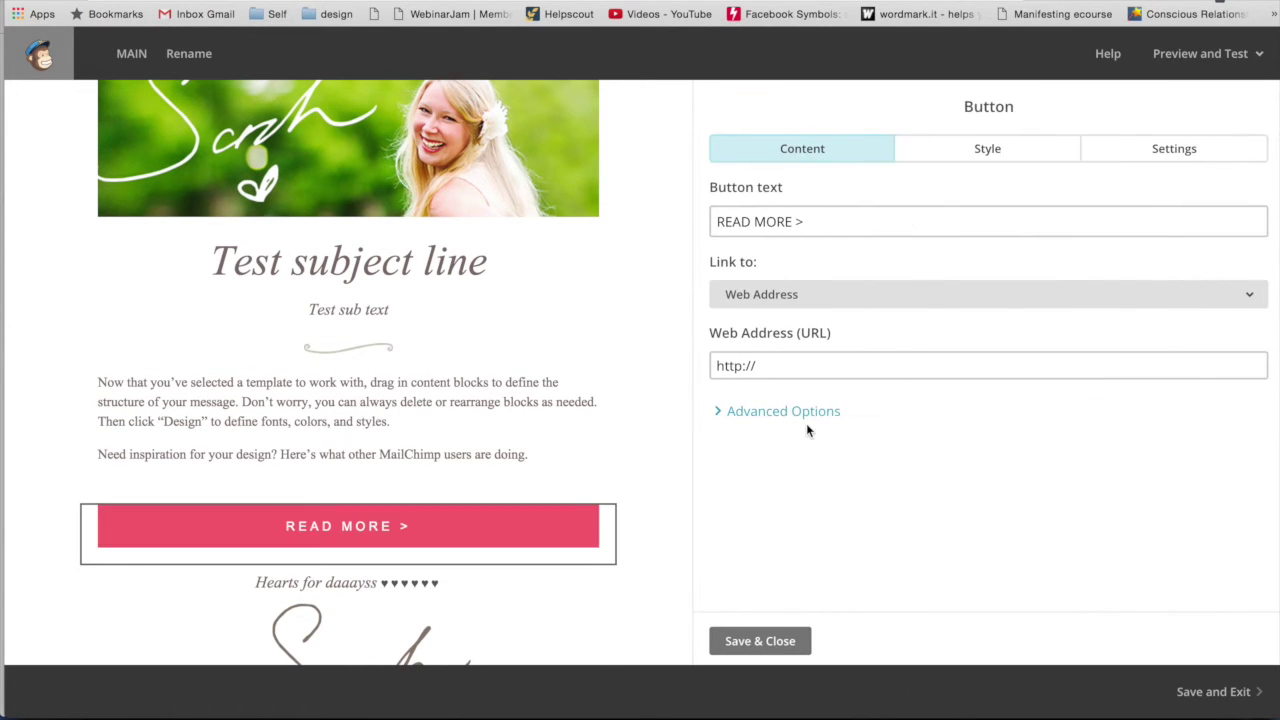
left_click(961, 156)
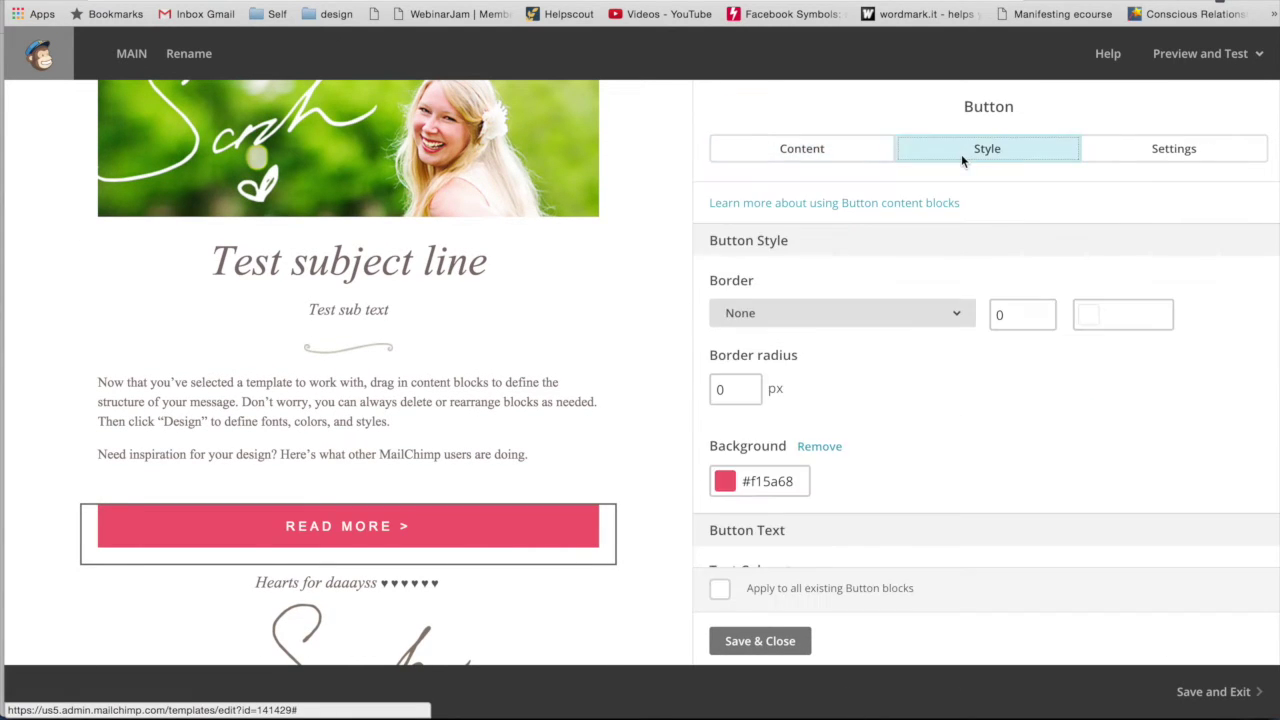
scroll(830, 480, "down", 4)
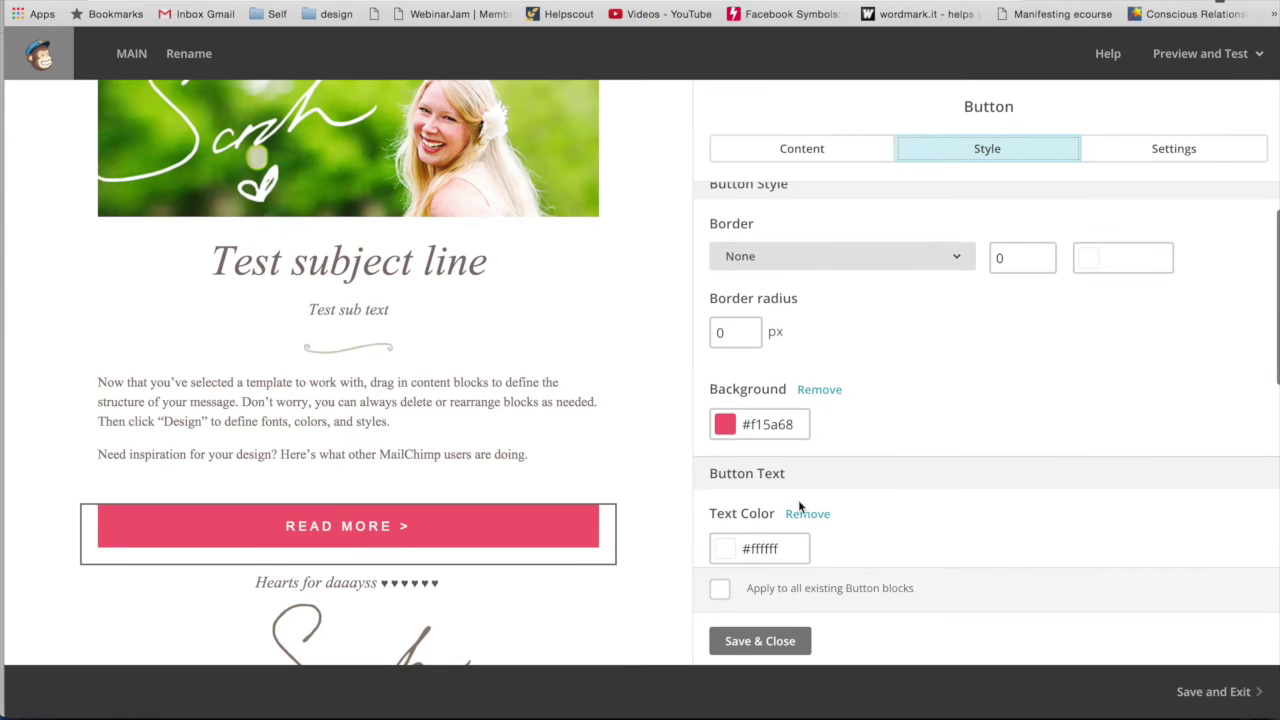
scroll(814, 514, "up", 4)
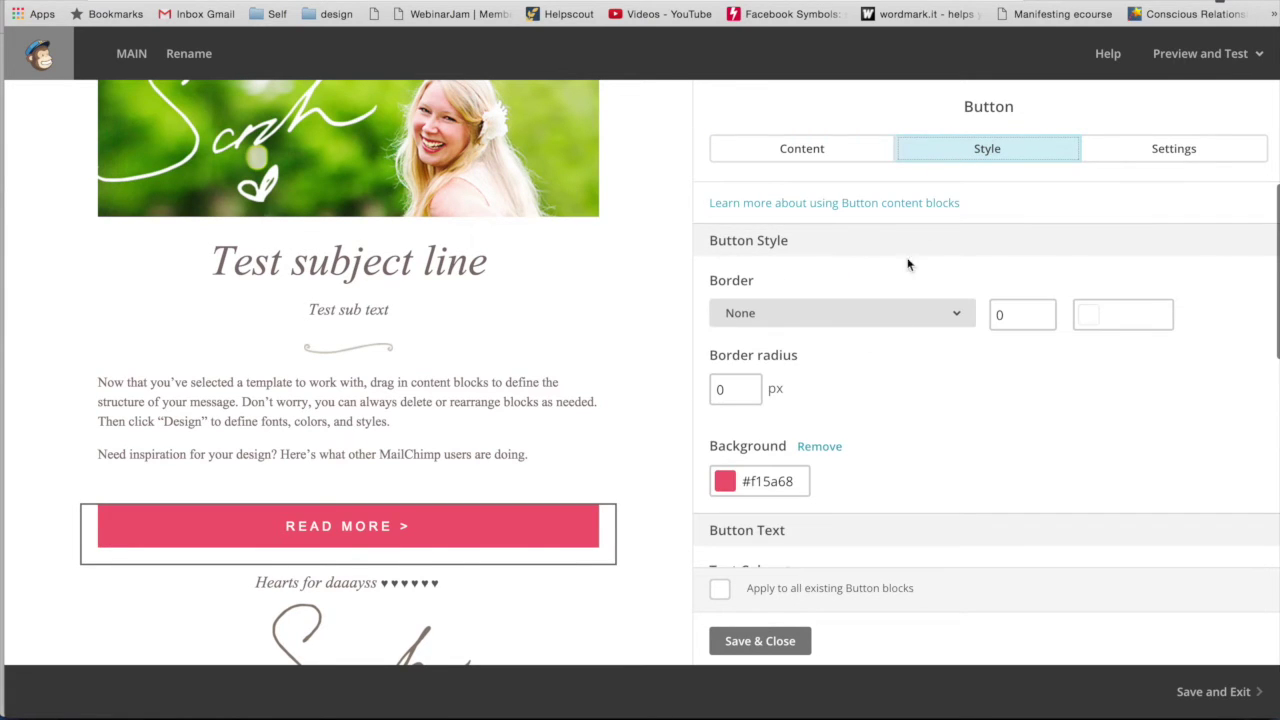
left_click(1186, 152)
left_click(845, 152)
left_click(768, 641)
scroll(540, 440, "down", 3)
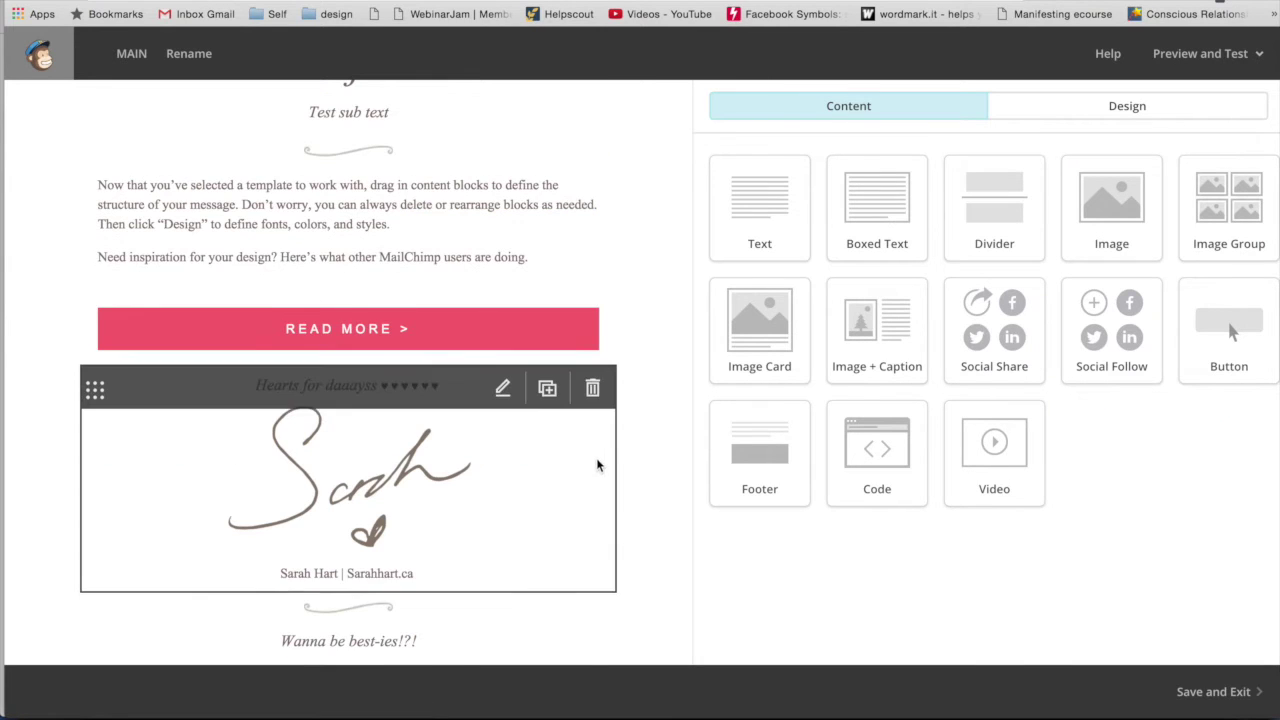
scroll(600, 466, "down", 2)
scroll(575, 413, "down", 5)
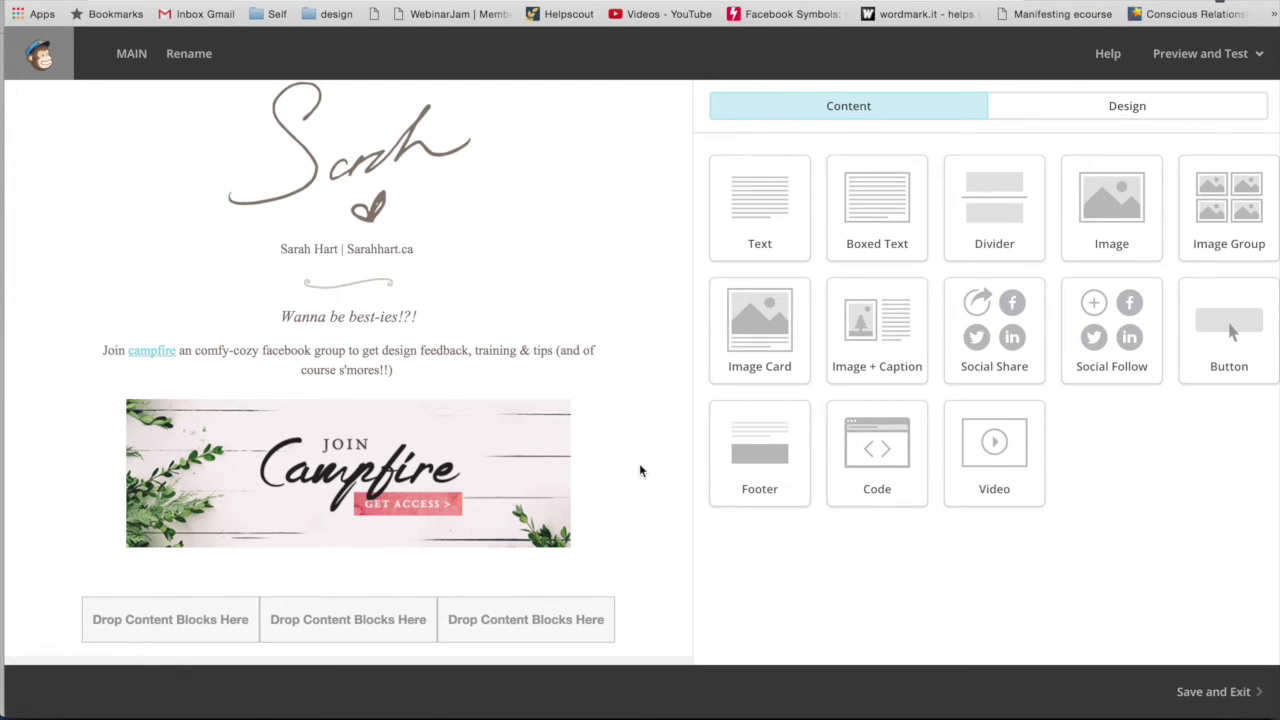
mouse_move(520, 490)
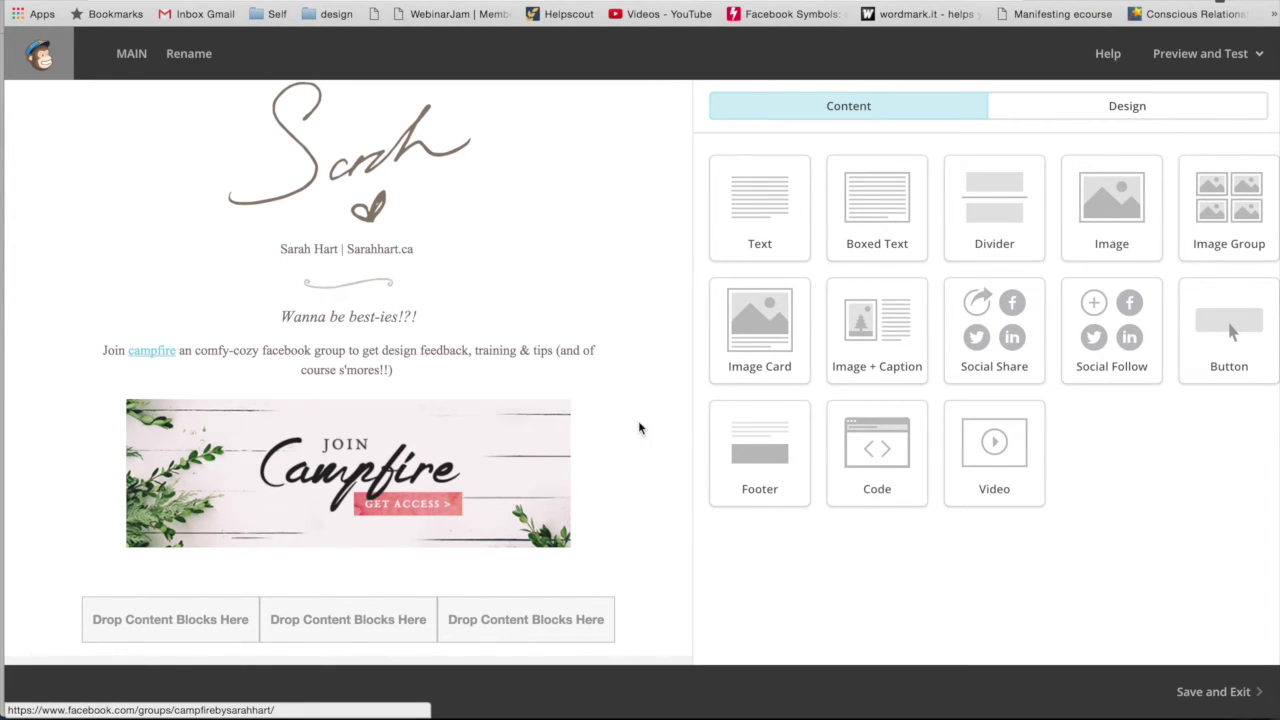
scroll(645, 487, "up", 10)
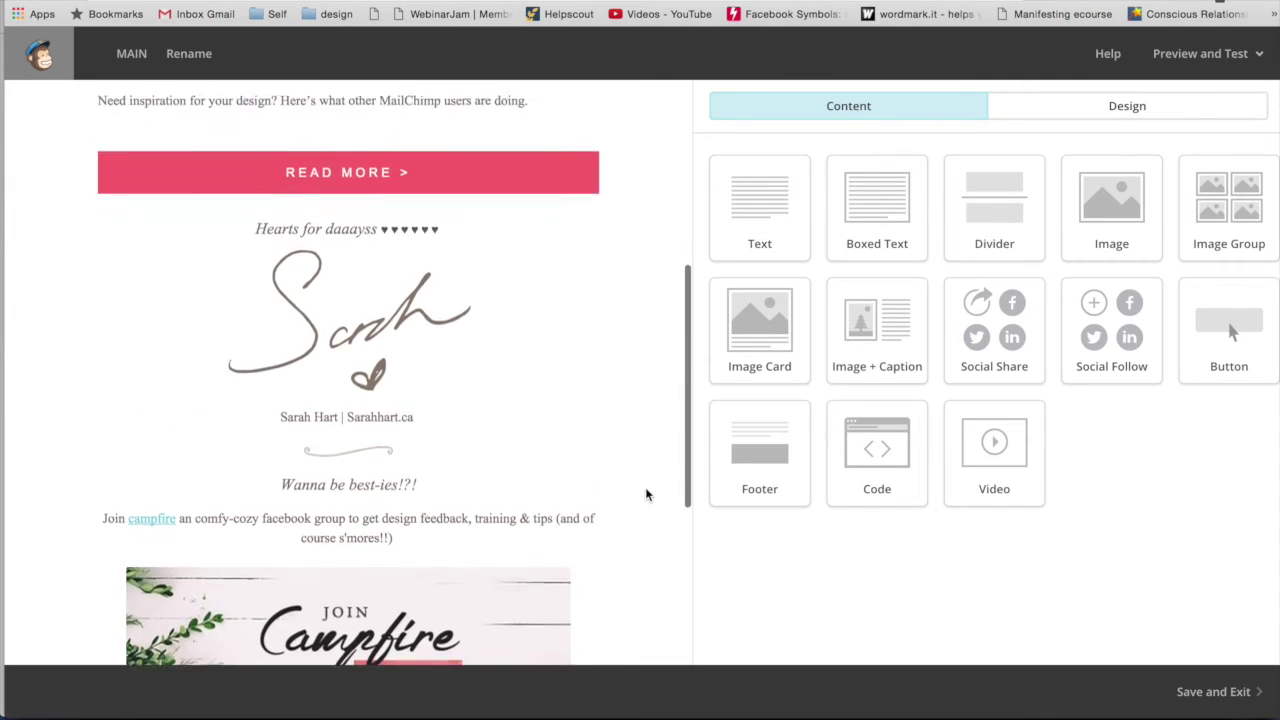
scroll(645, 487, "down", 8)
scroll(645, 487, "down", 2)
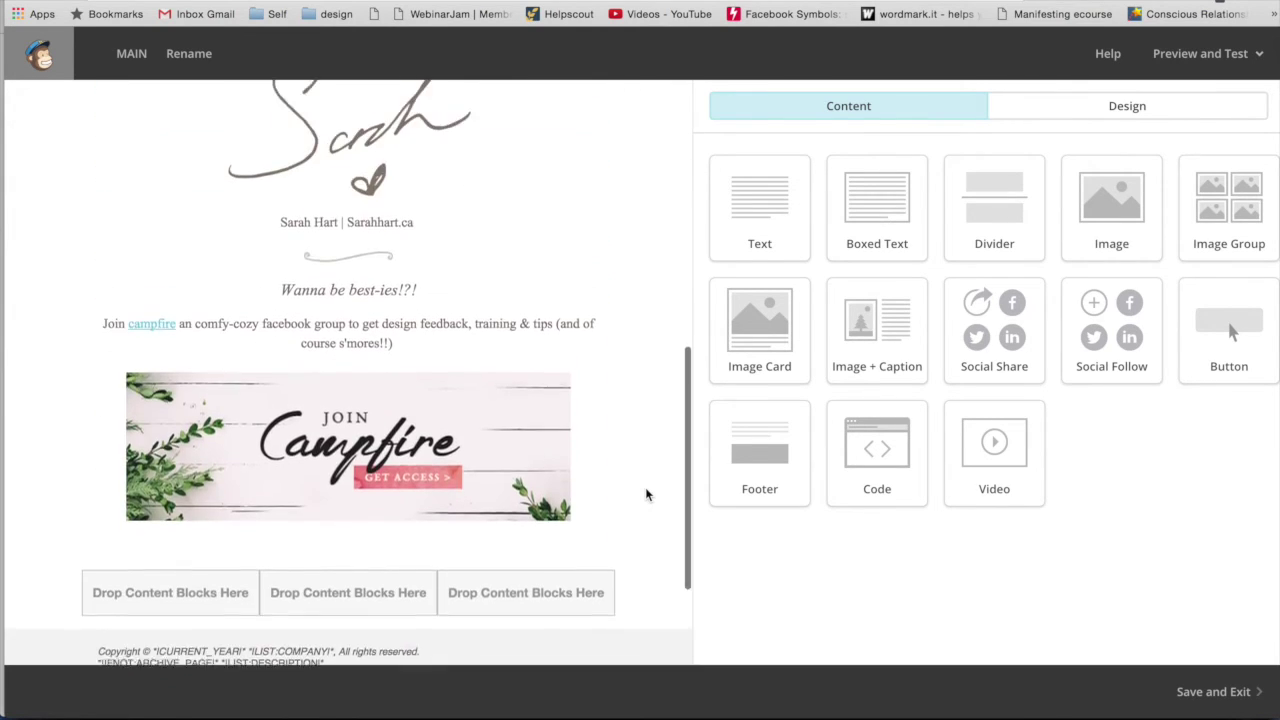
scroll(645, 487, "up", 10)
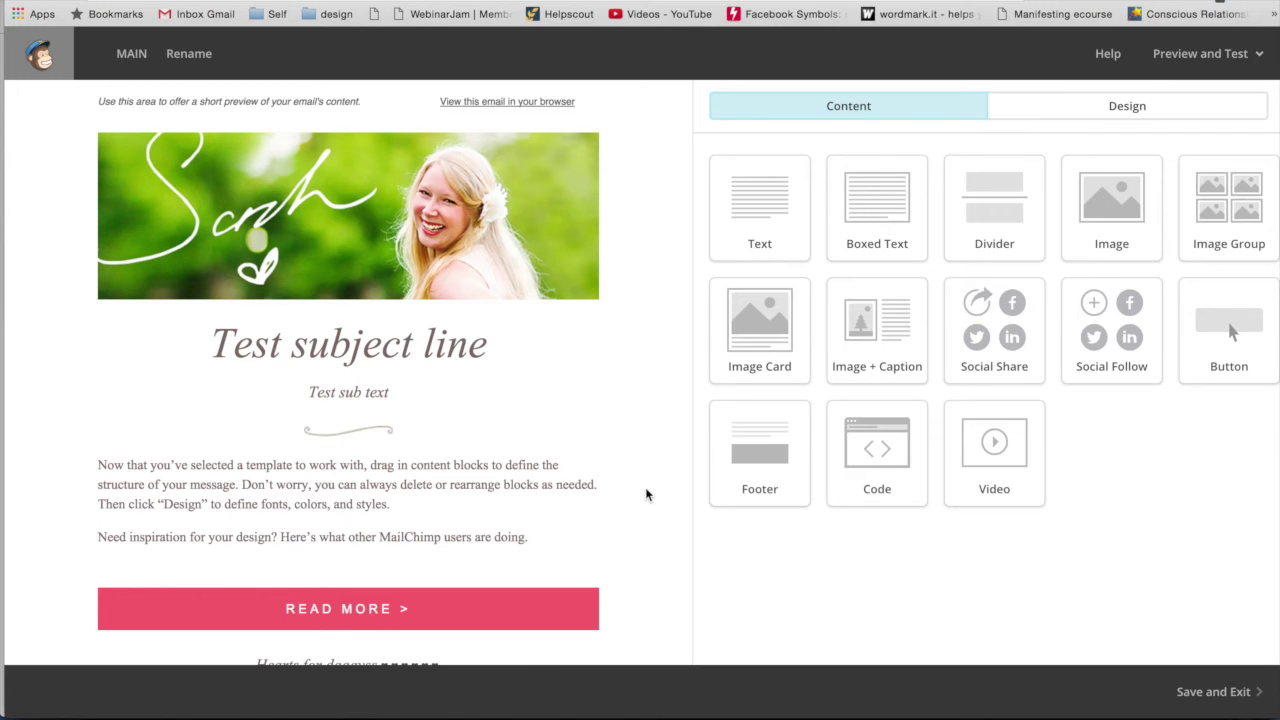
scroll(645, 487, "down", 10)
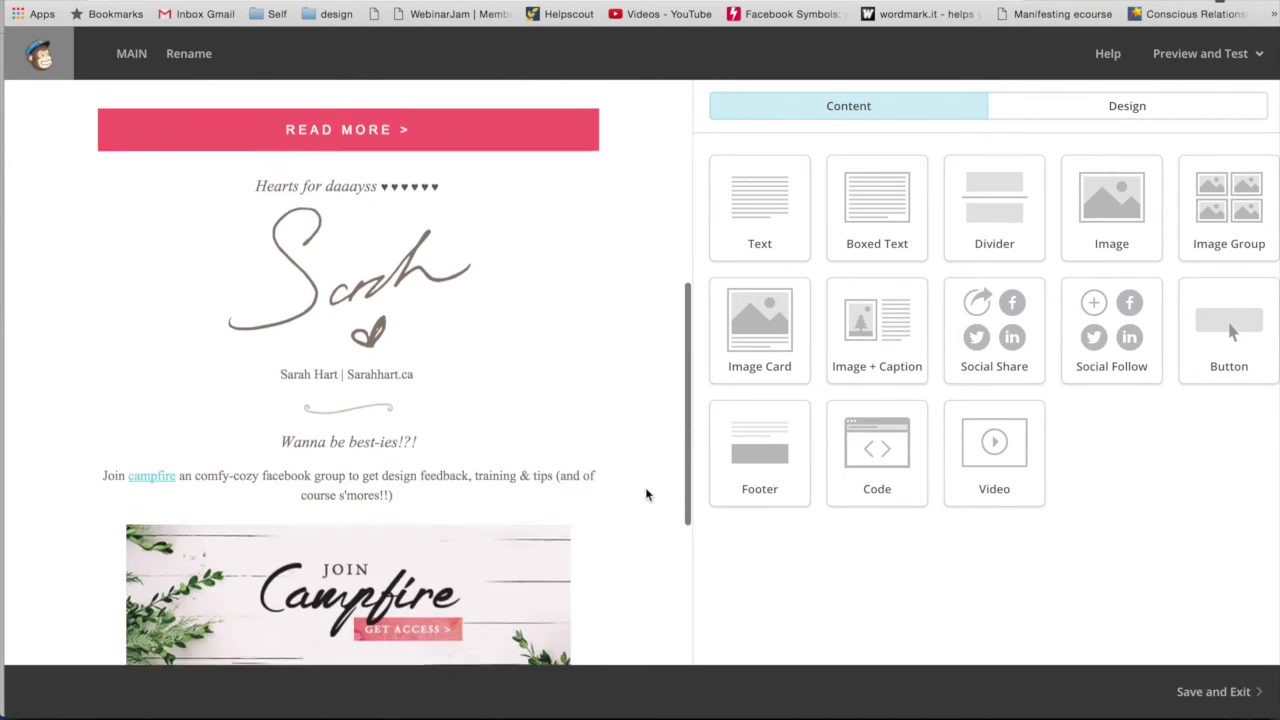
scroll(645, 487, "up", 10)
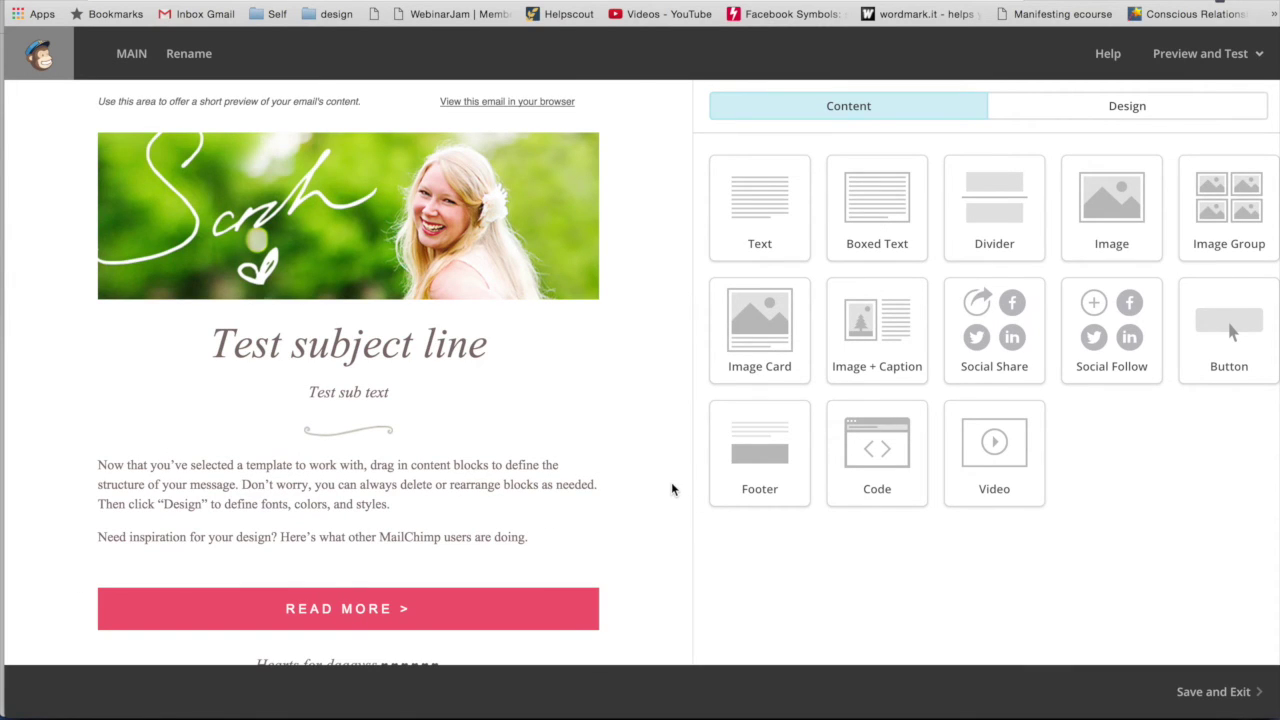
scroll(672, 488, "down", 4)
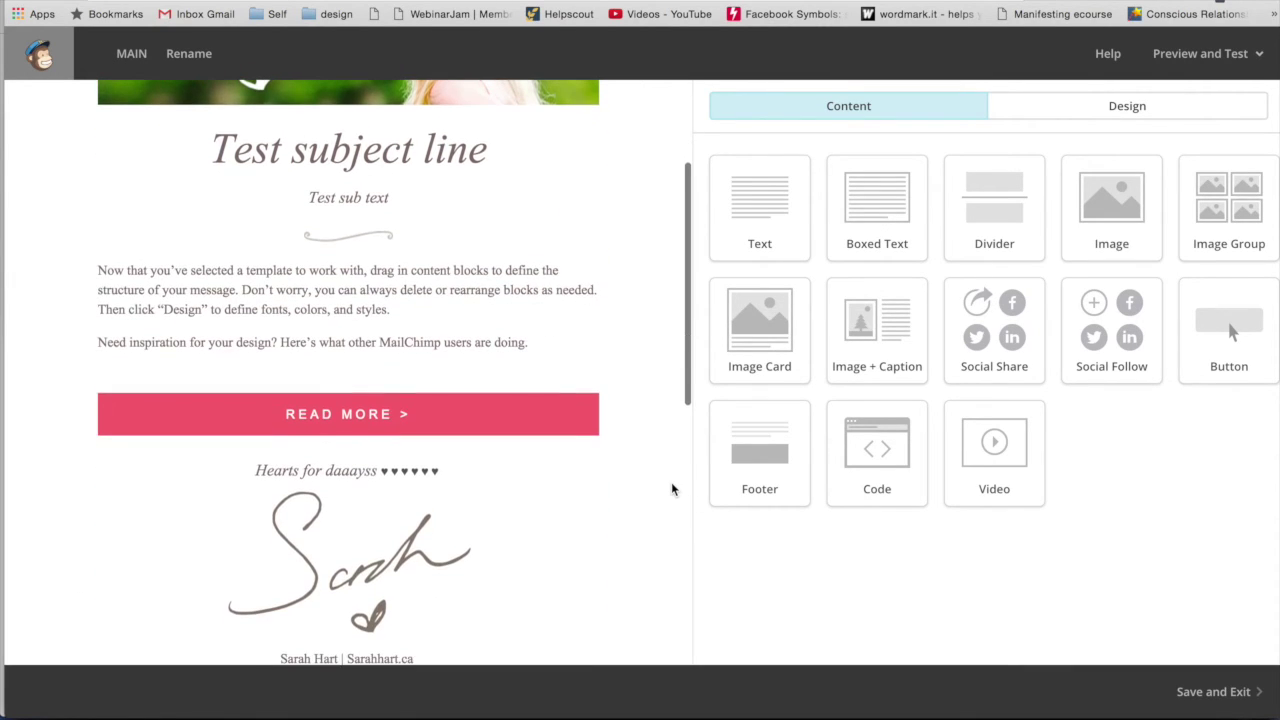
scroll(672, 488, "up", 4)
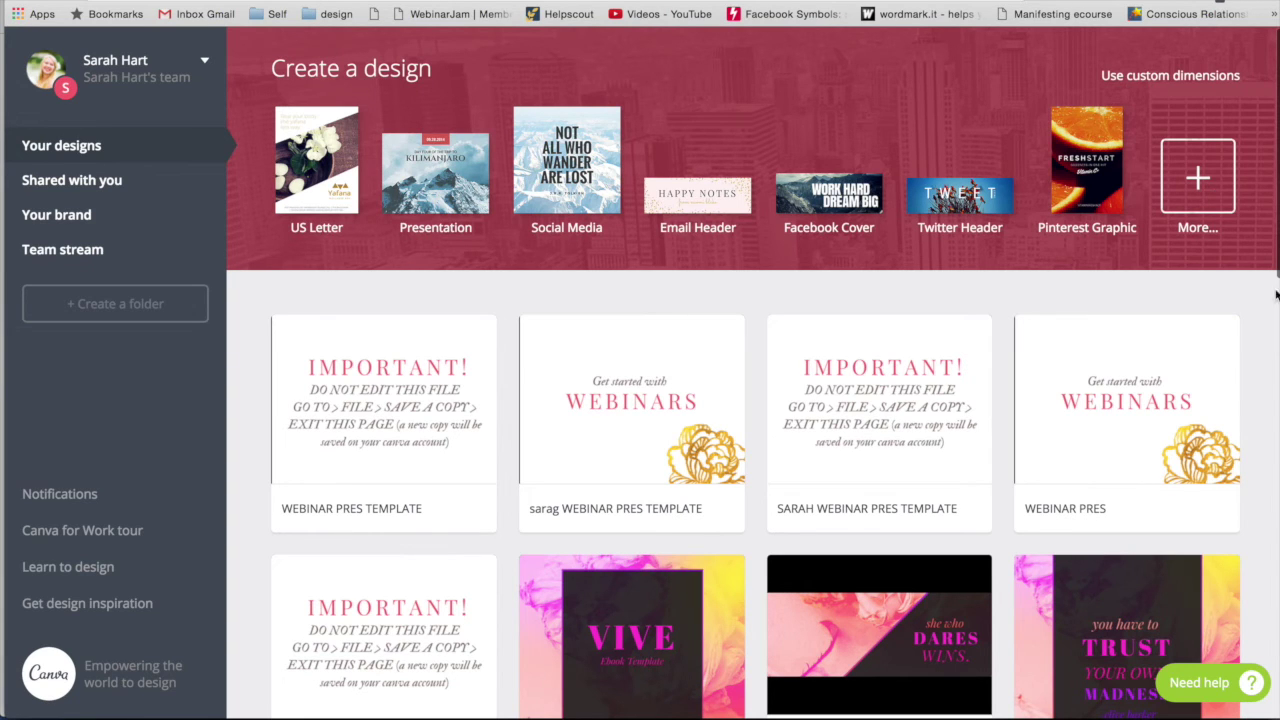
Start a blank 600 × 200 px Email Header design from Canva's full list of design types.
left_click(1200, 190)
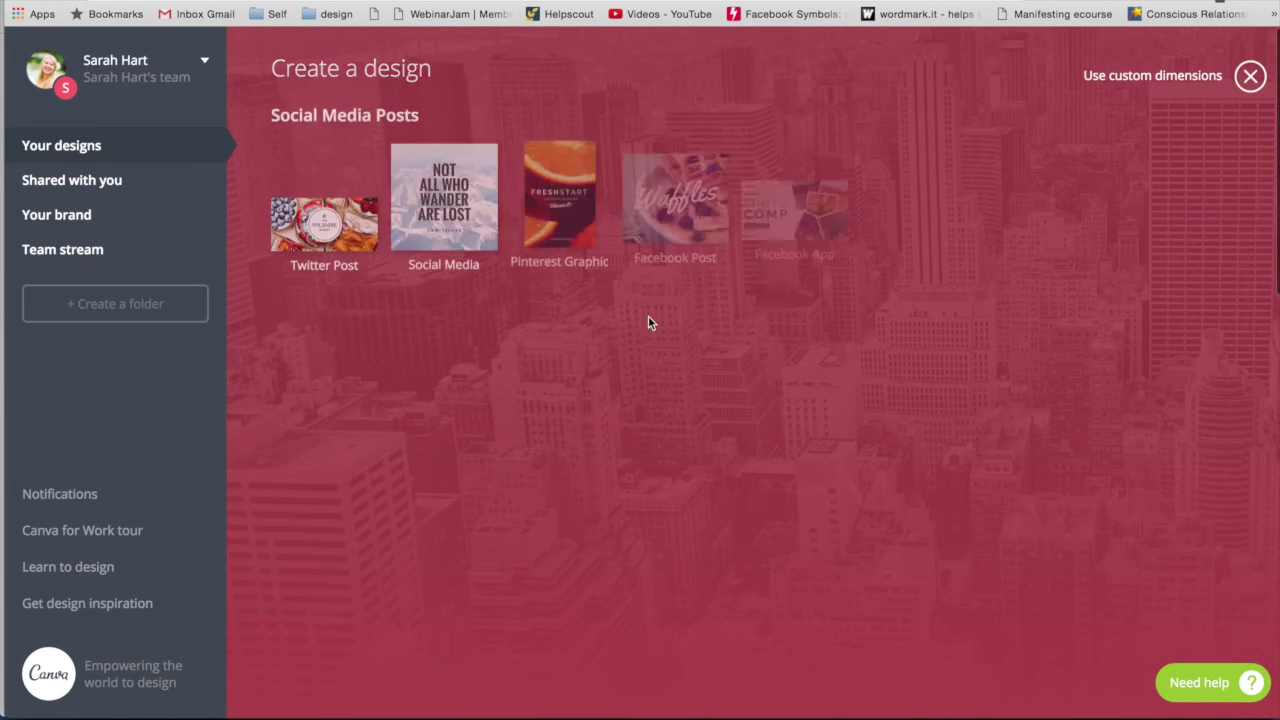
scroll(648, 318, "down", 5)
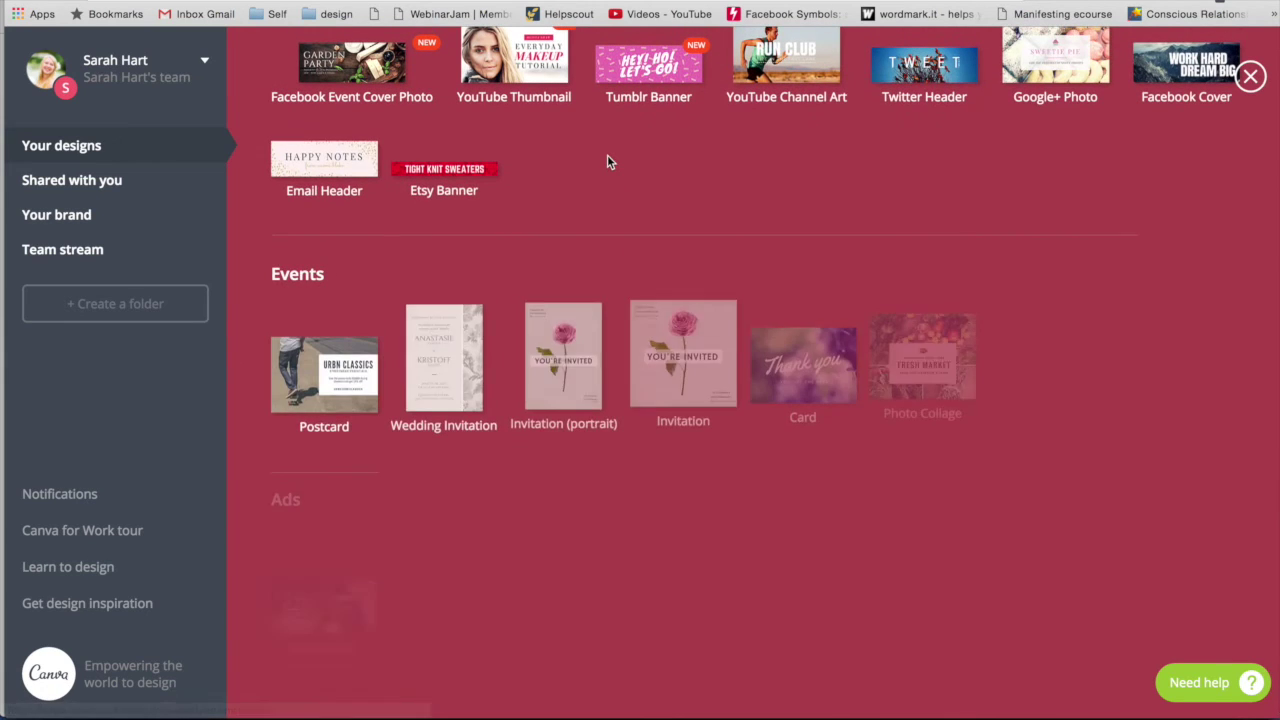
scroll(595, 148, "up", 2)
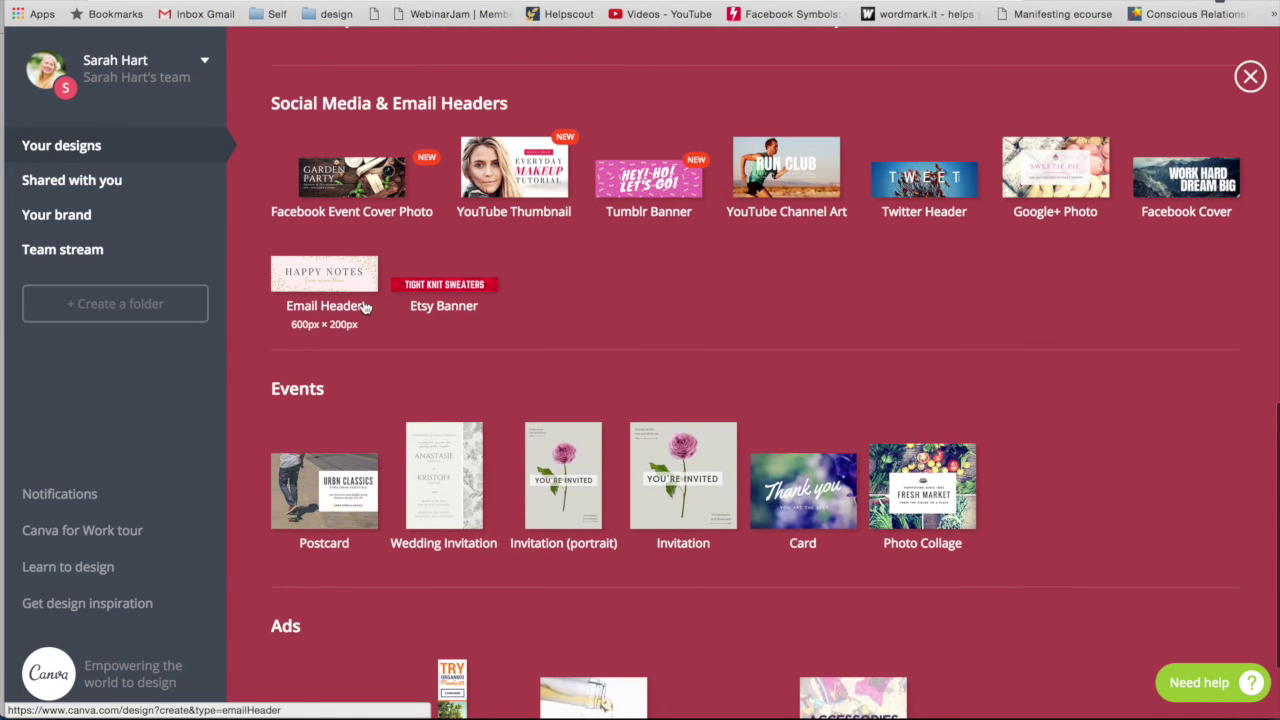
scroll(345, 320, "up", 1)
left_click(341, 365)
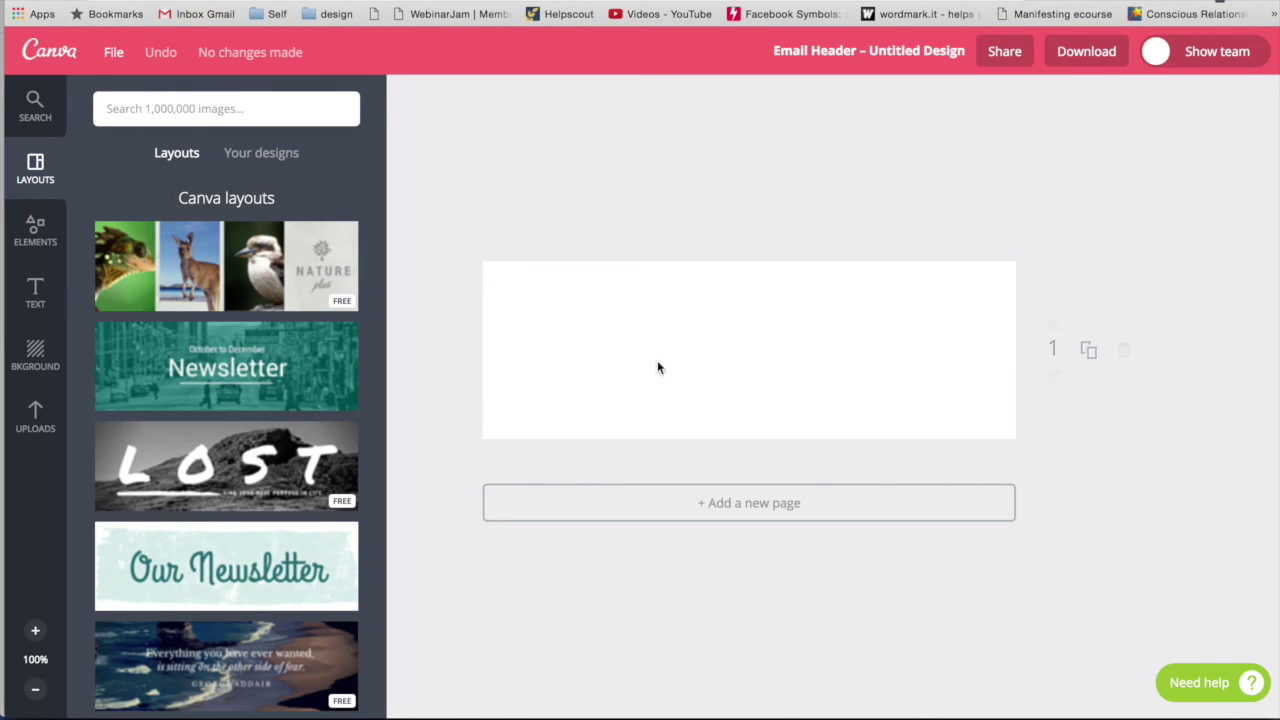
Add a second blank page below the first Email Header page.
left_click(775, 506)
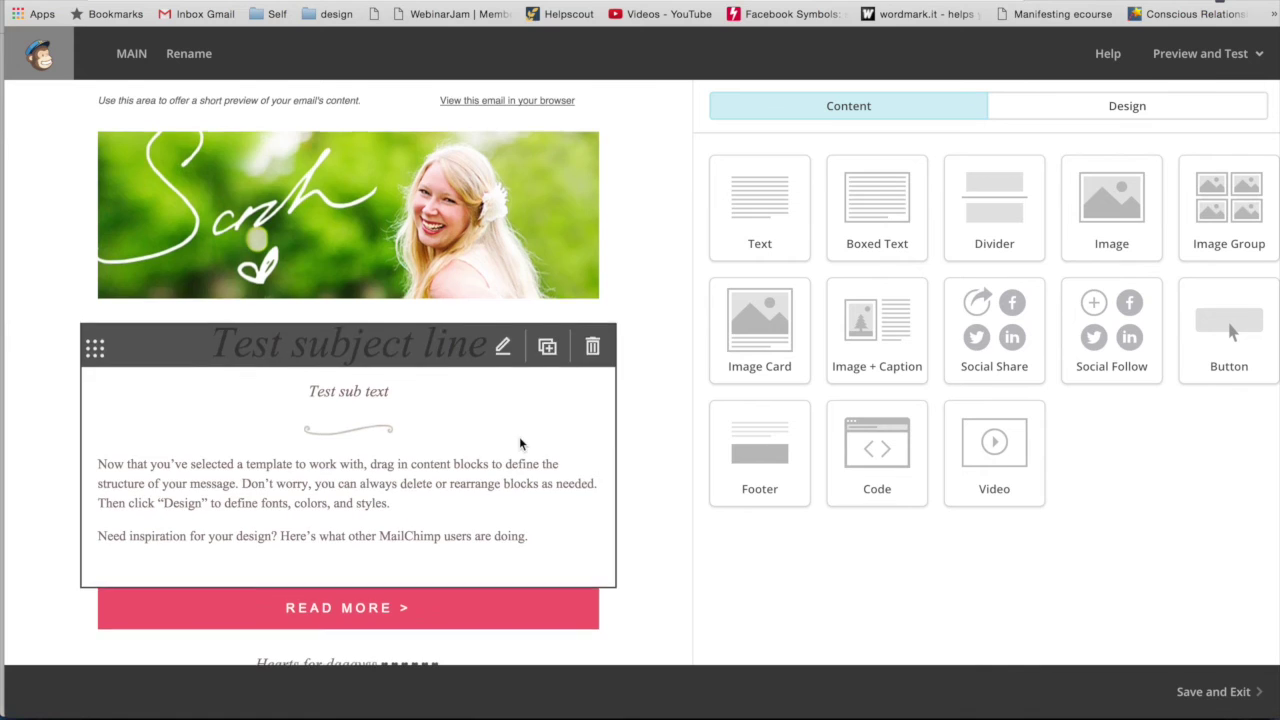
scroll(519, 436, "down", 10)
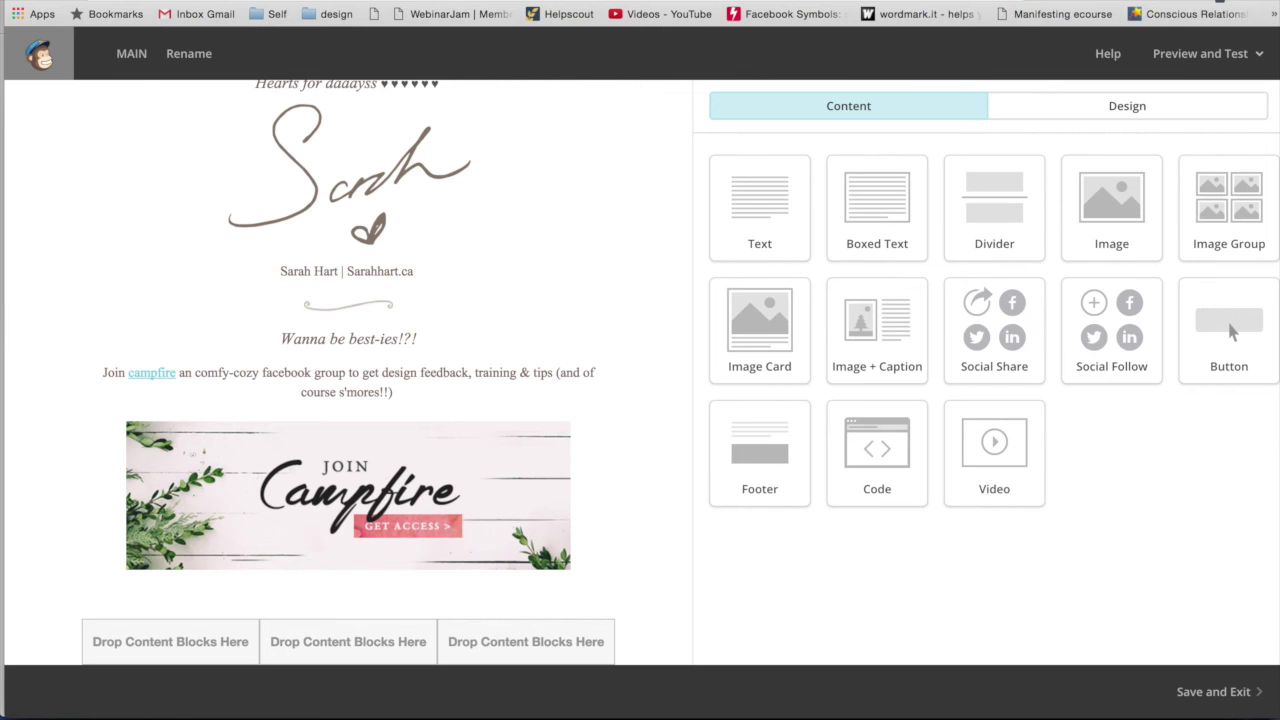
Scroll the MAIN template preview back up to the header photo and 'Test subject line'.
scroll(463, 395, "up", 10)
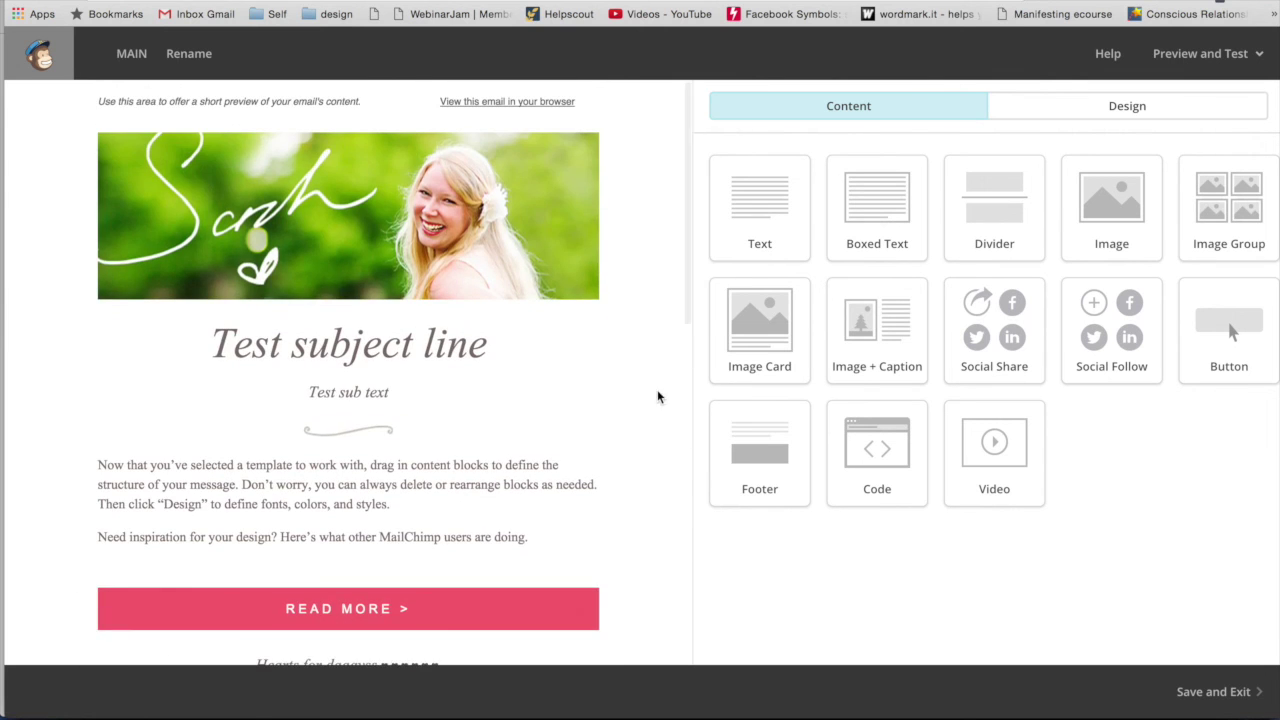